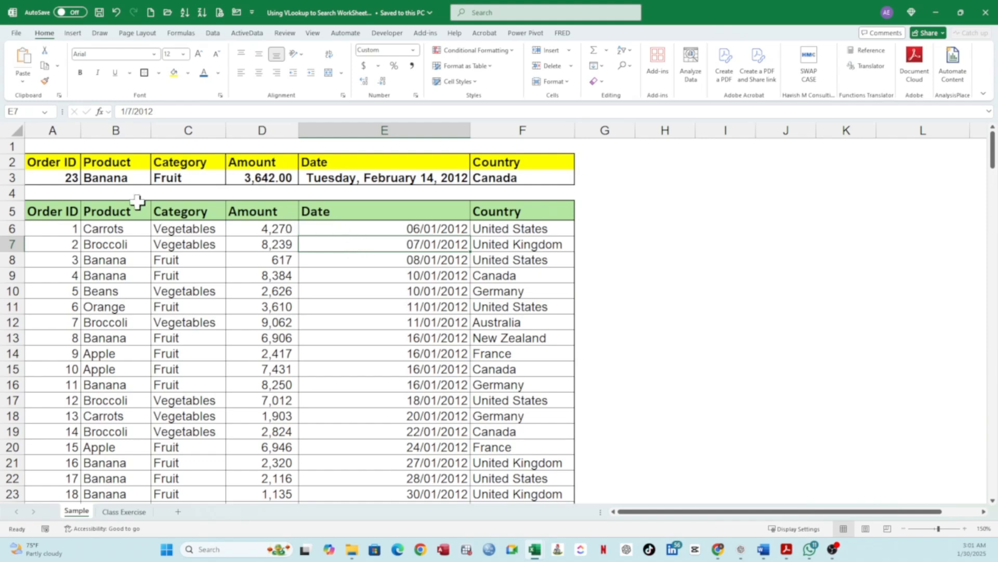
Set the search row's Order ID in cell A3 to 20 and select the record returned beside it.
{"action": "left_click", "coordinate": [70, 177]}
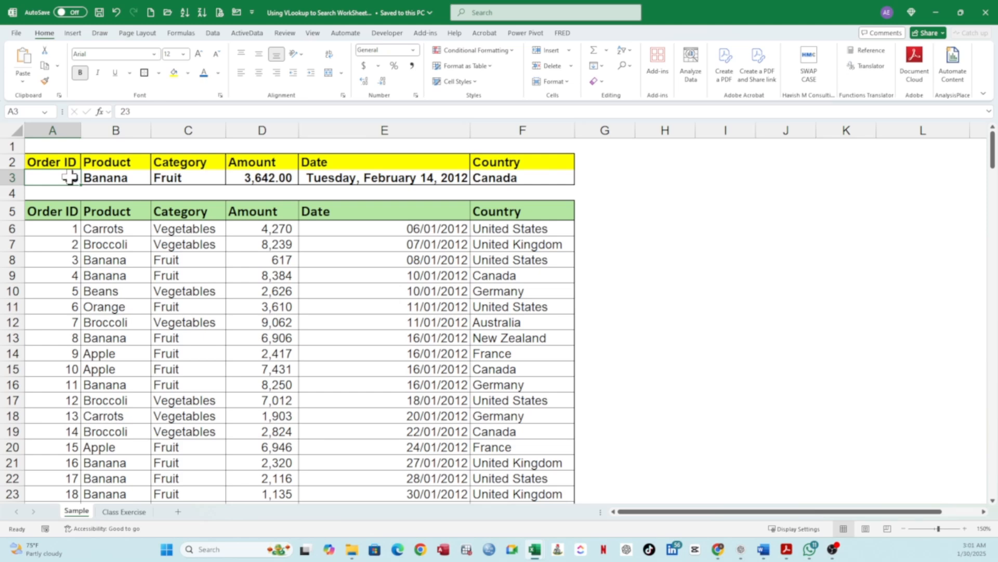
{"action": "type", "text": "20"}
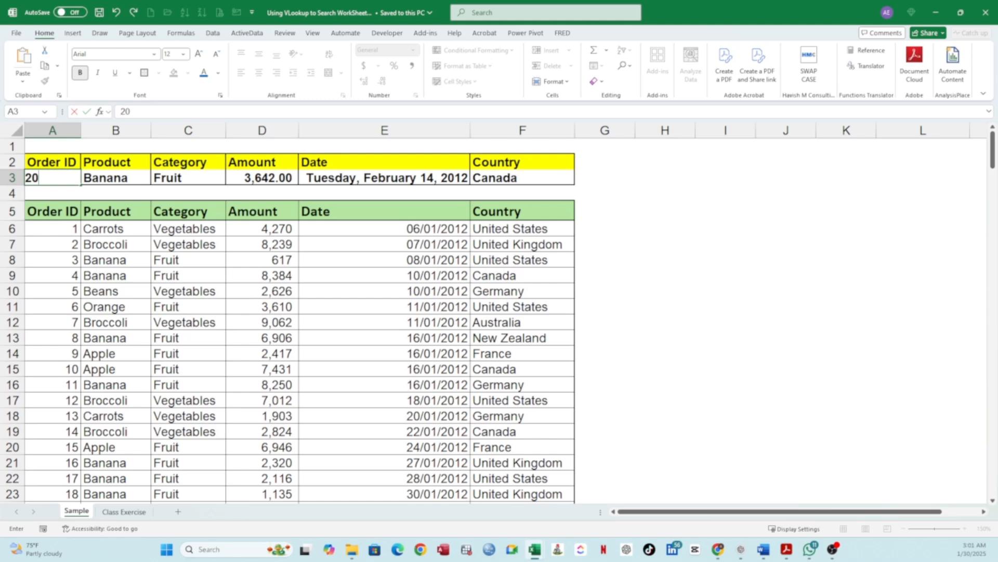
{"action": "key", "text": "Return"}
{"action": "left_click", "coordinate": [108, 178]}
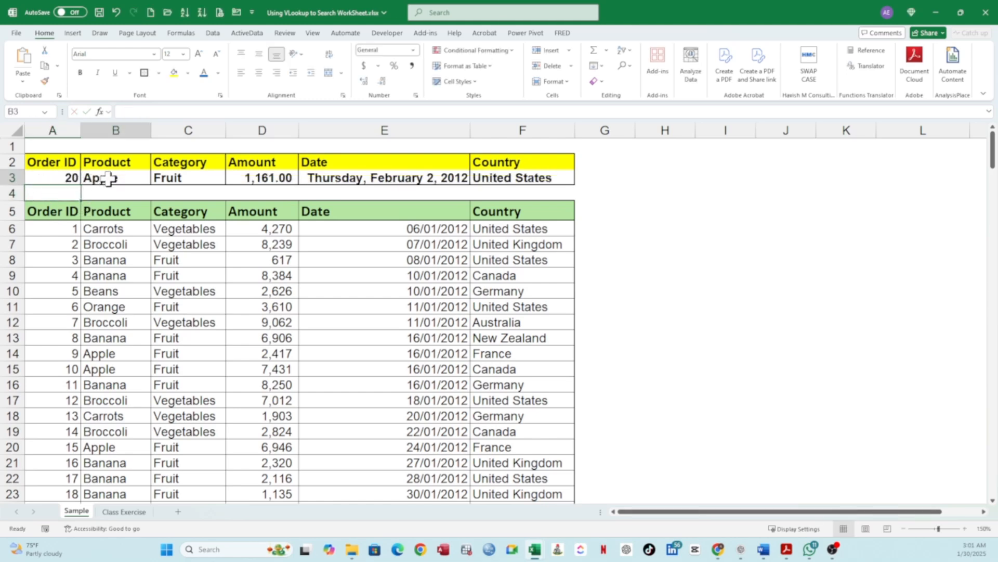
{"action": "left_click_drag", "start_coordinate": [108, 178], "coordinate": [548, 187]}
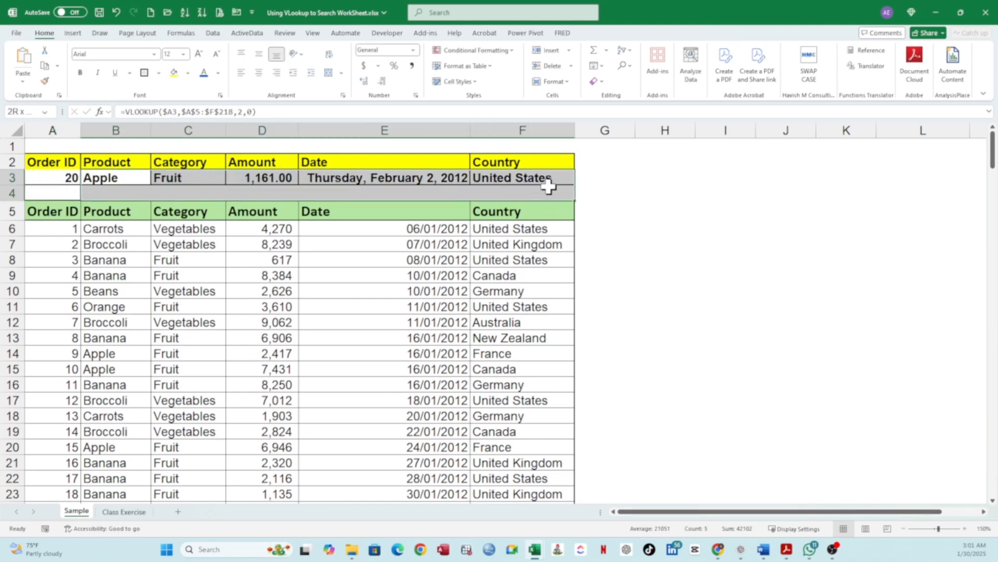
{"action": "left_click", "coordinate": [667, 207]}
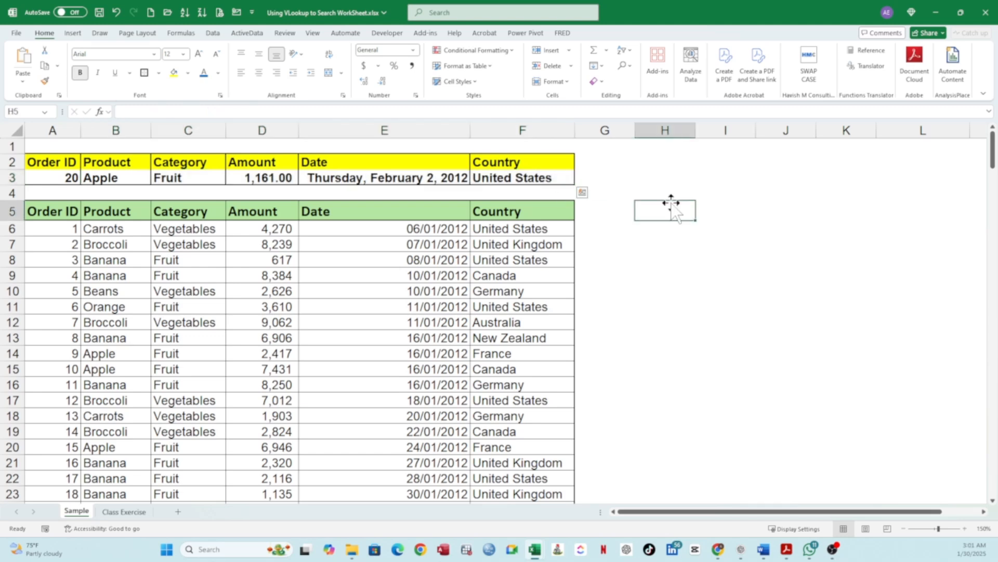
Set the search row's Order ID in cell A3 to 65.
{"action": "left_click", "coordinate": [59, 181]}
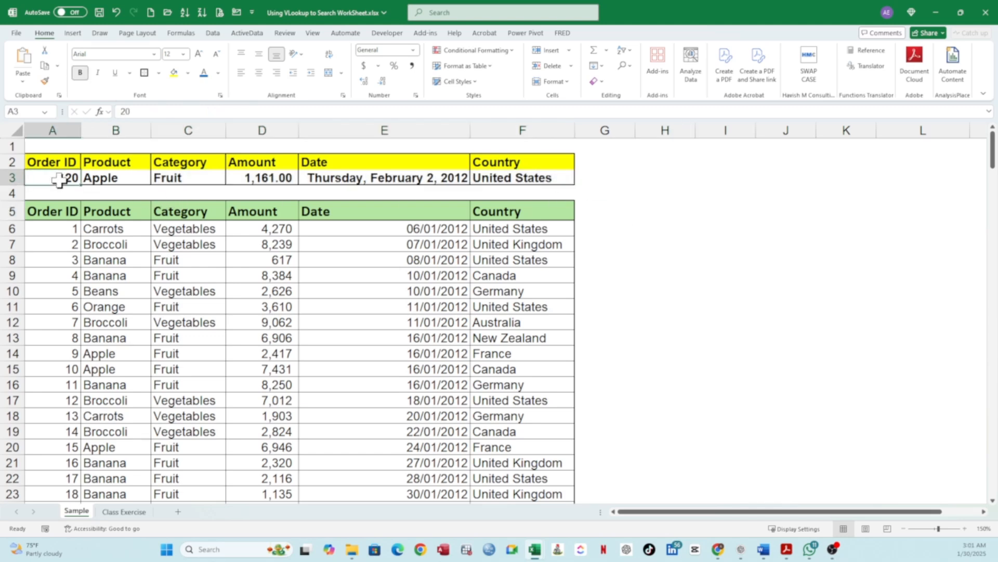
{"action": "type", "text": "65"}
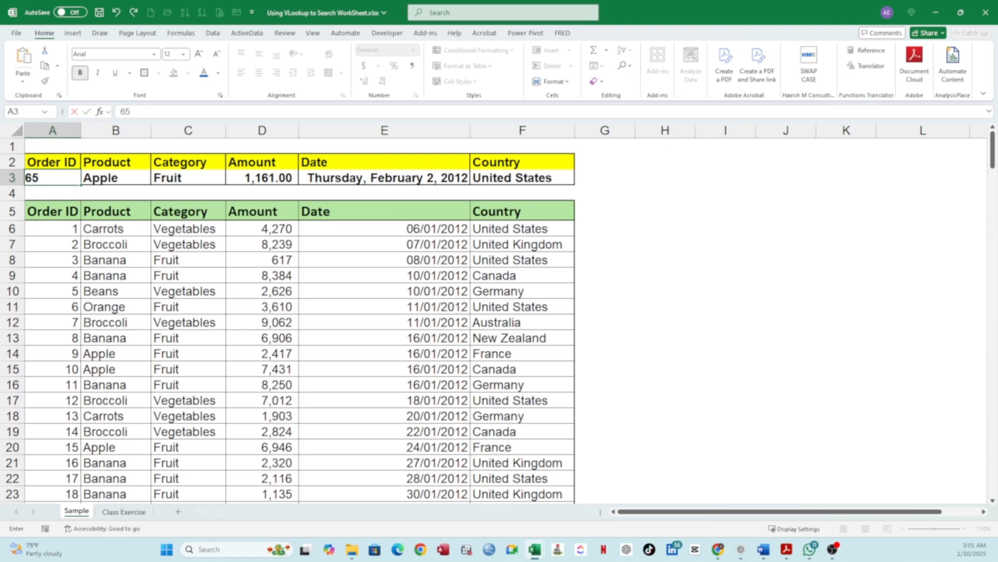
{"action": "key", "text": "Return"}
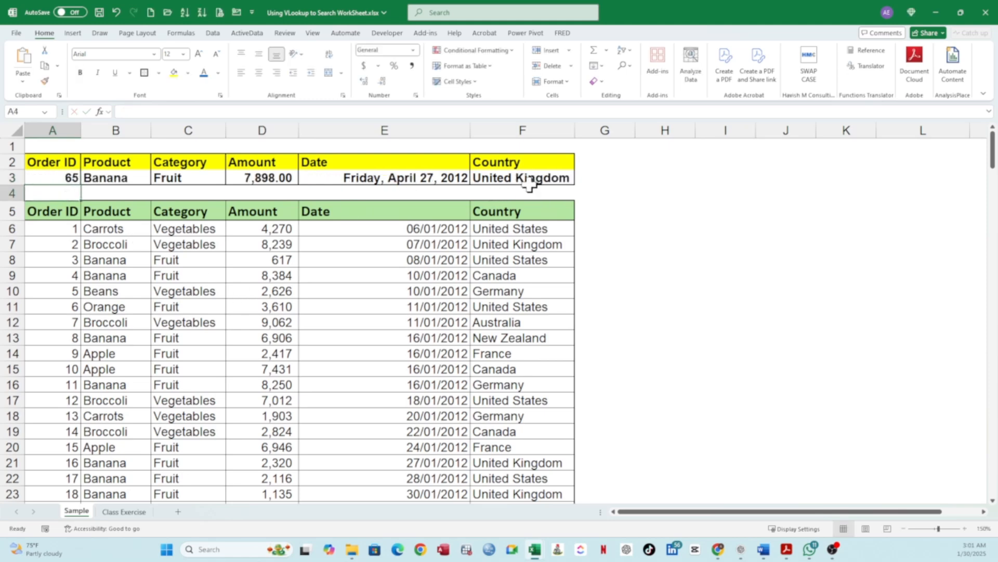
Inspect the lookup formulas in the Product, Category, Amount, Date and Country cells of row 3.
{"action": "left_click", "coordinate": [133, 179]}
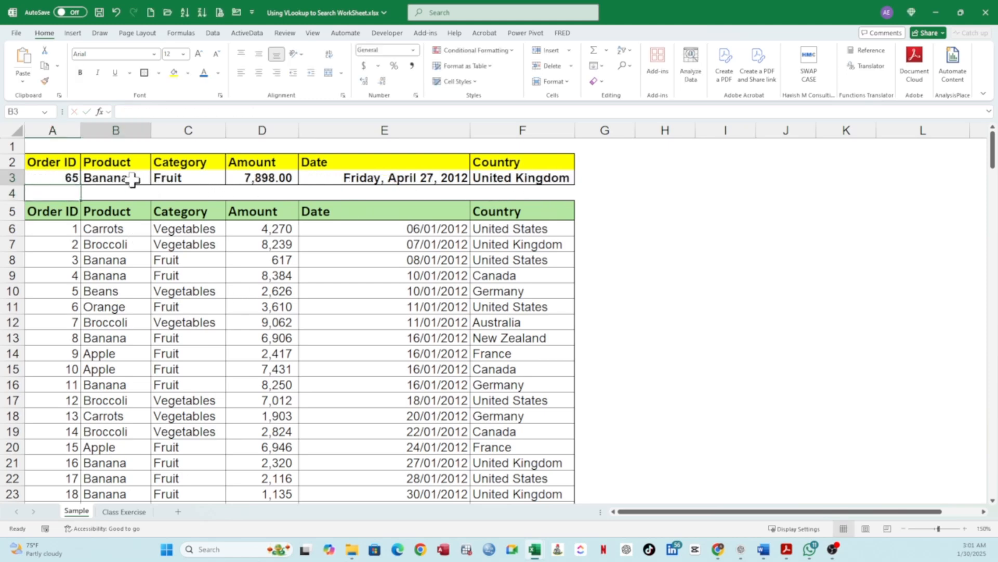
{"action": "left_click", "coordinate": [202, 177]}
{"action": "left_click", "coordinate": [270, 178]}
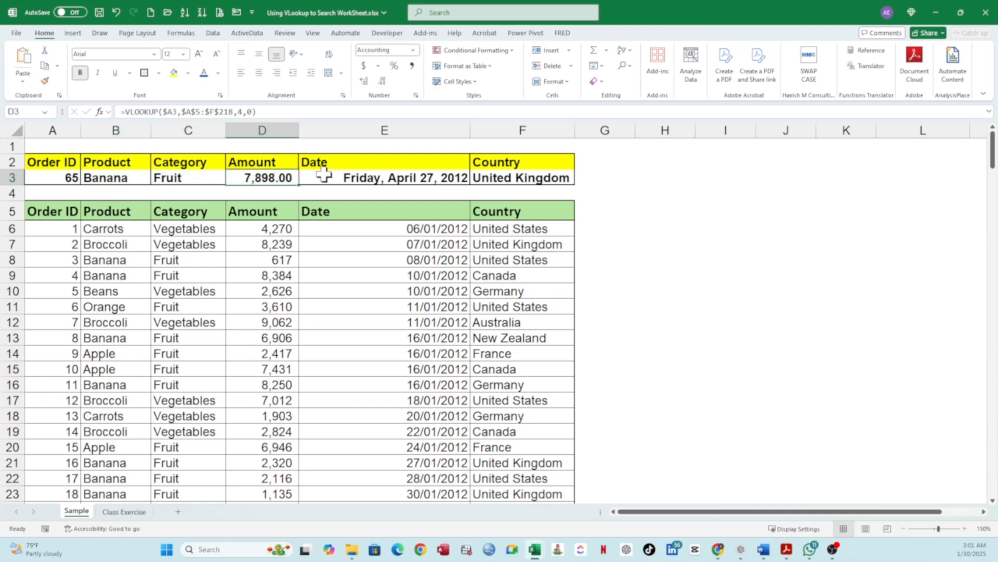
{"action": "left_click", "coordinate": [351, 178]}
{"action": "left_click", "coordinate": [492, 181]}
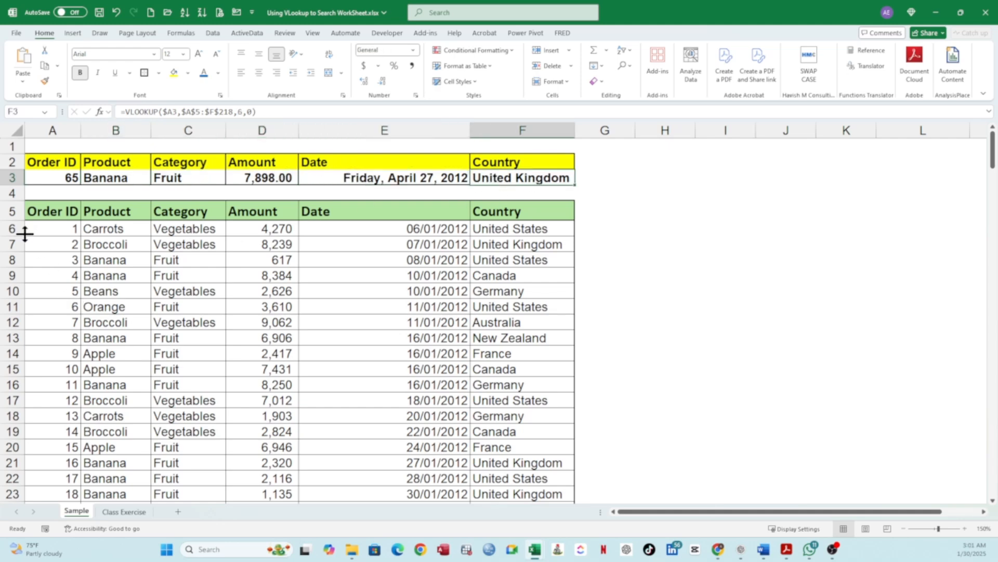
{"action": "left_click", "coordinate": [55, 178]}
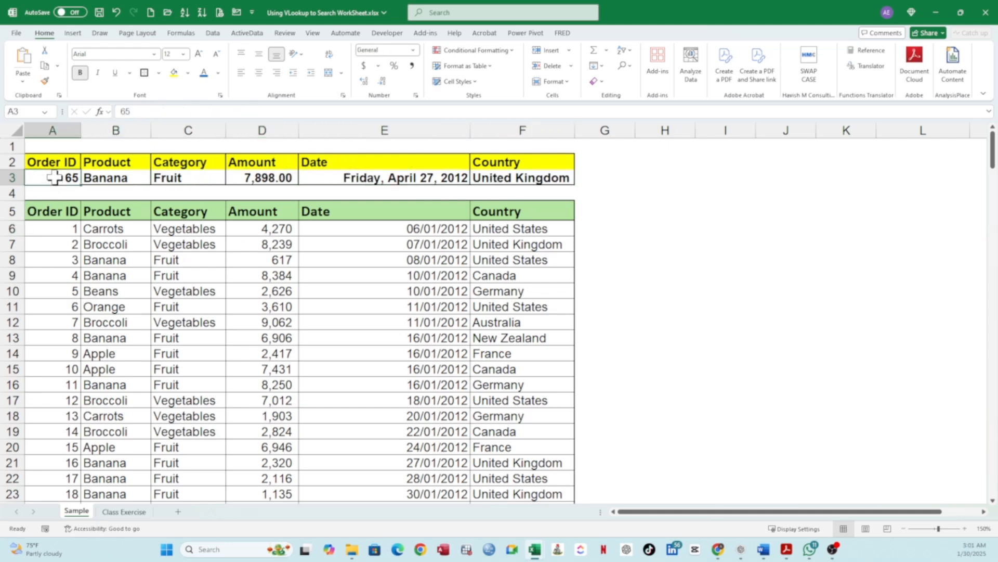
Switch to the Class Exercise sheet and enter 1 as the Order ID in cell A3.
{"action": "left_click", "coordinate": [124, 512]}
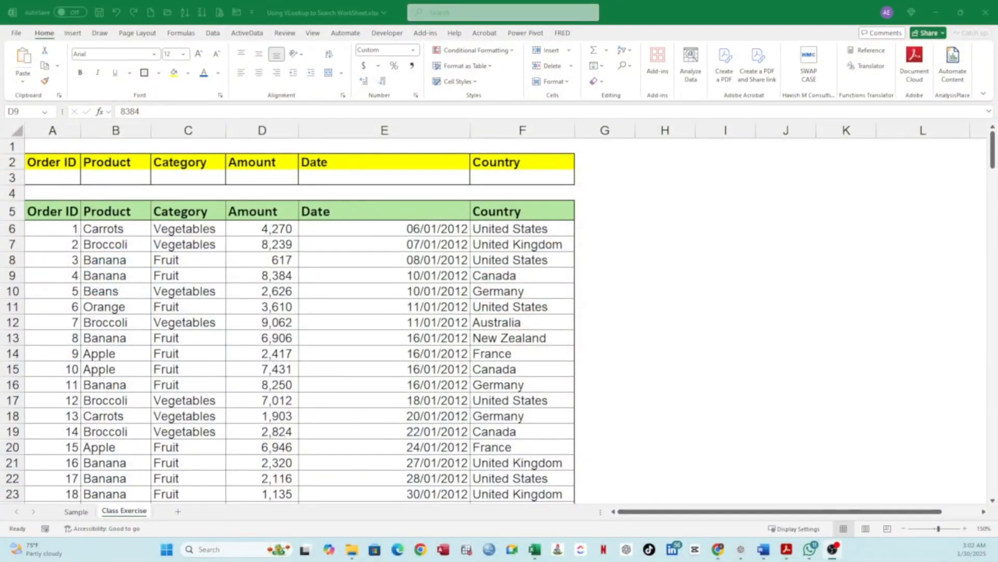
{"action": "left_click", "coordinate": [49, 176]}
{"action": "left_click", "coordinate": [56, 175]}
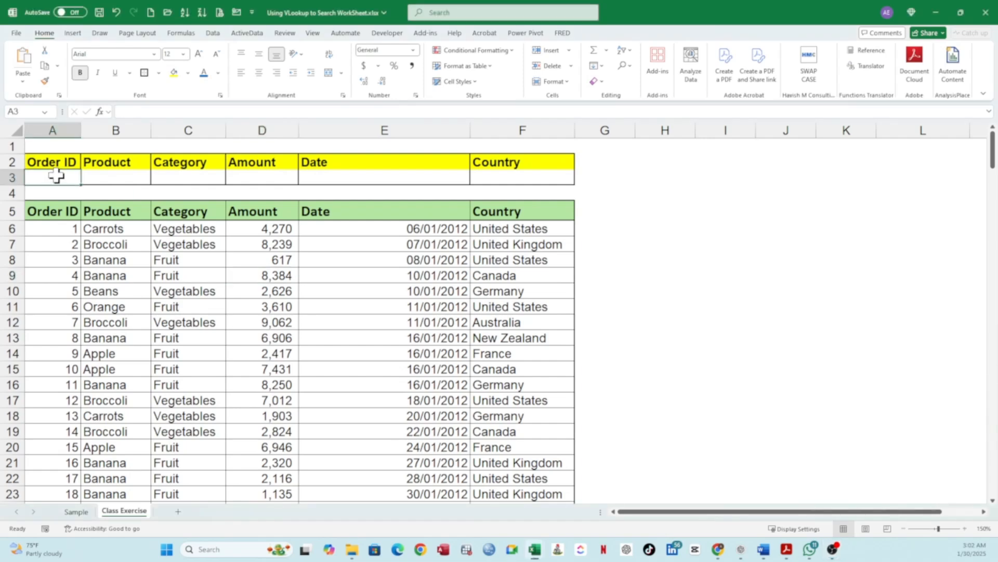
{"action": "type", "text": "1"}
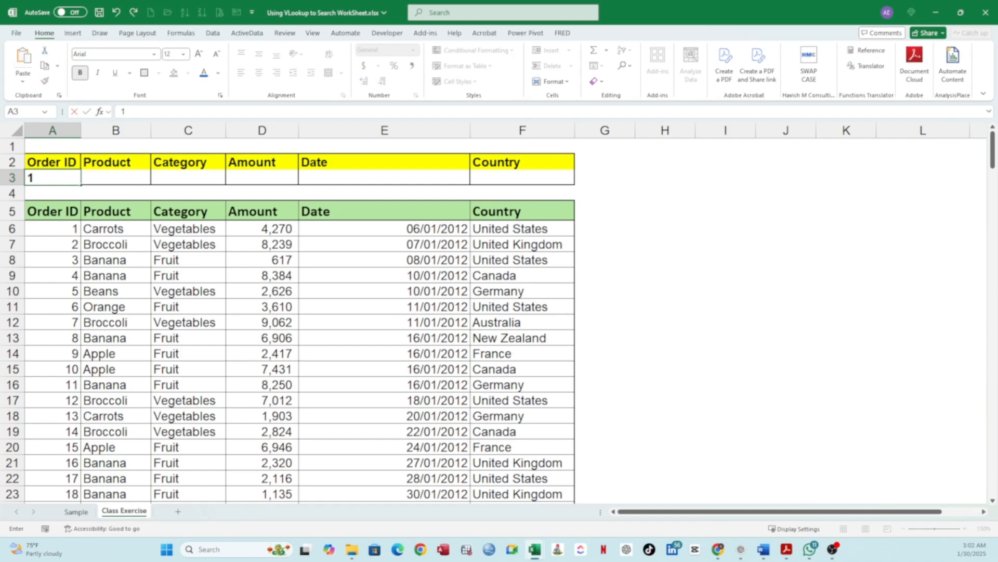
{"action": "left_click", "coordinate": [135, 177]}
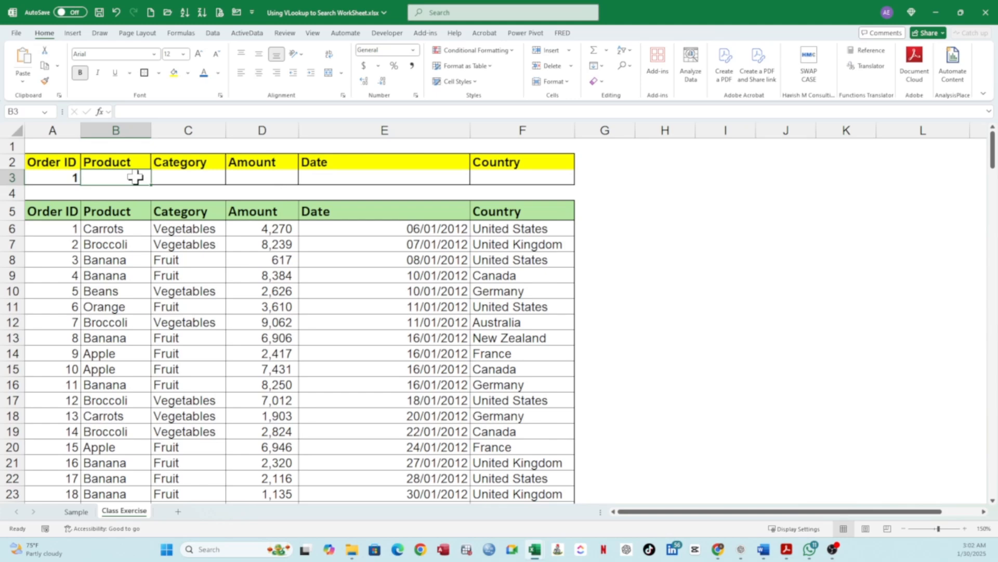
{"action": "type", "text": "="}
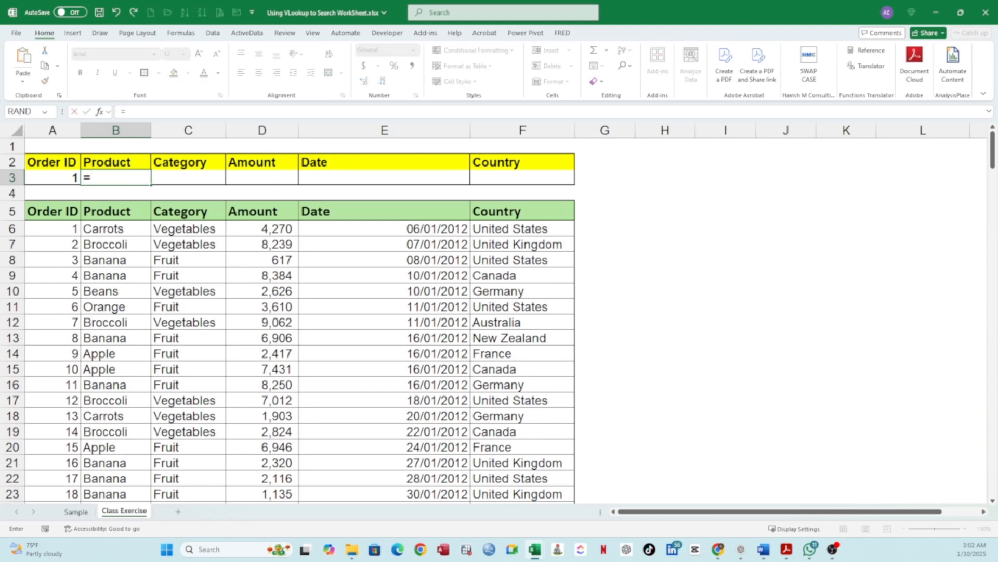
{"action": "key", "text": "Escape"}
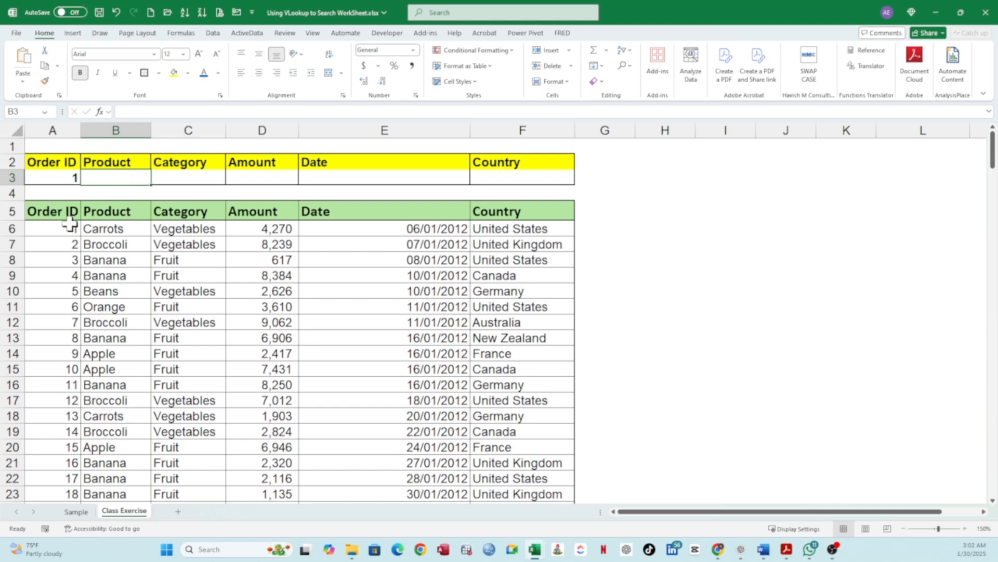
{"action": "left_click_drag", "start_coordinate": [64, 211], "coordinate": [507, 335]}
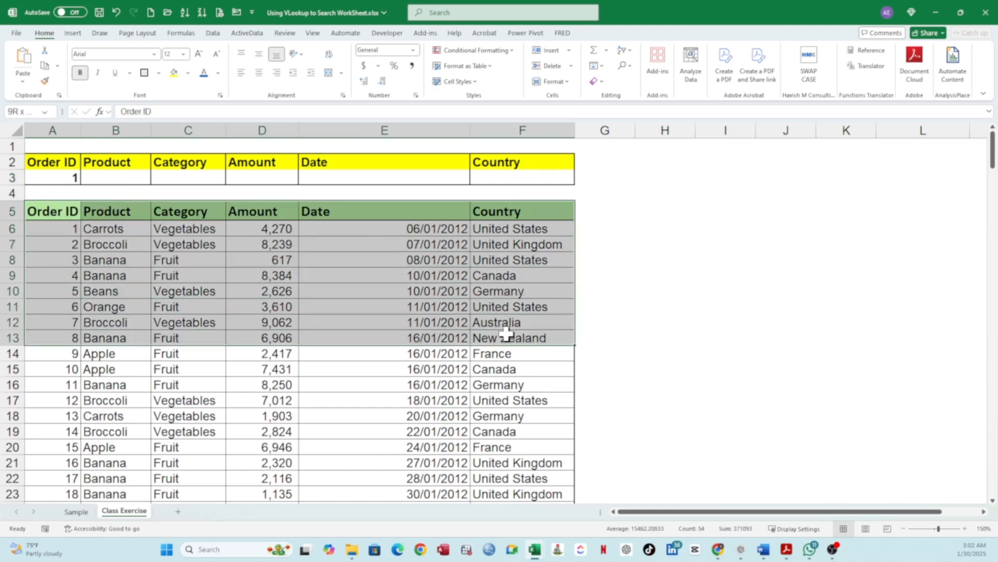
Name the whole order table with its header row, A5:F218, as the range myTable.
{"action": "left_click", "coordinate": [61, 214]}
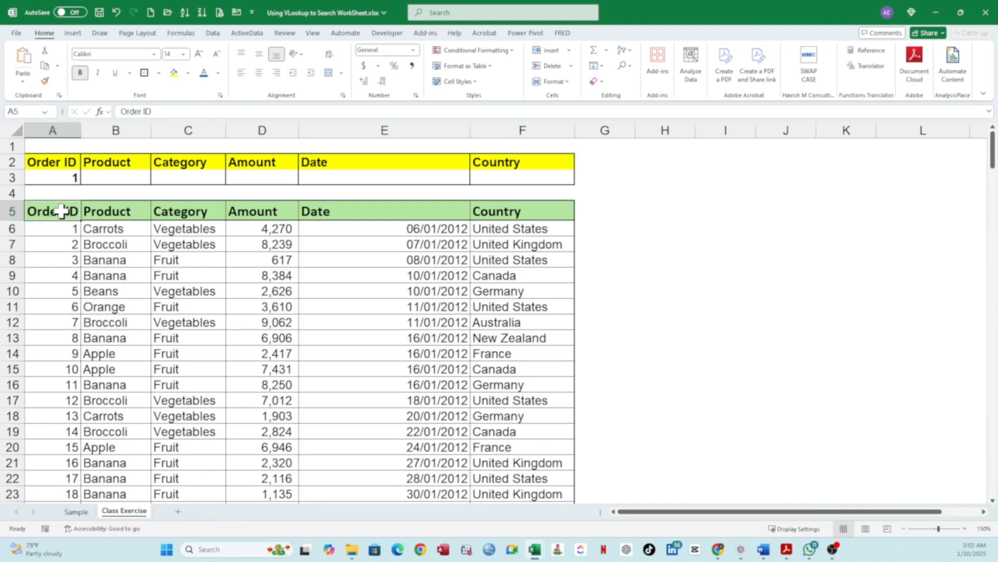
{"action": "key", "text": "ctrl+shift+End"}
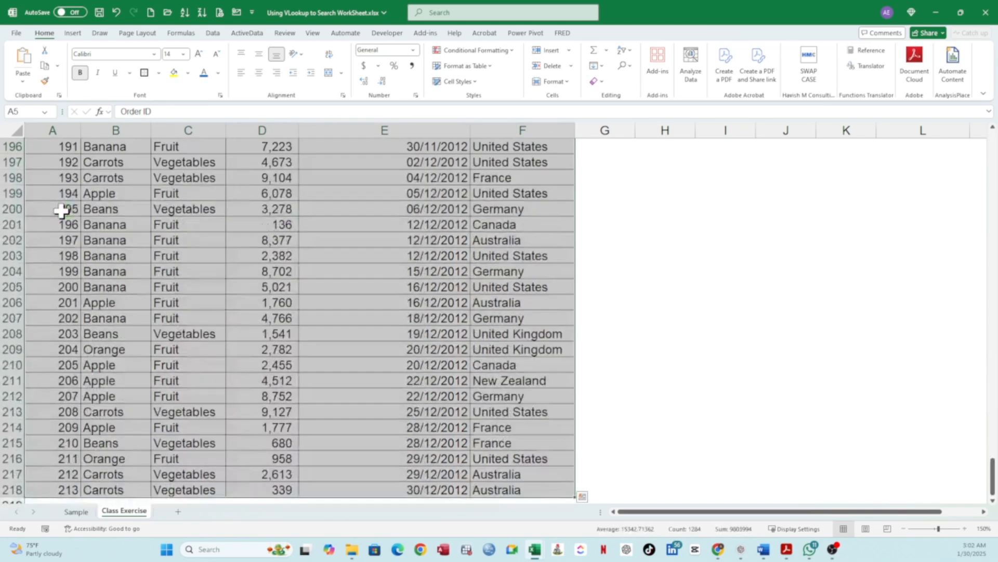
{"action": "left_click", "coordinate": [34, 112]}
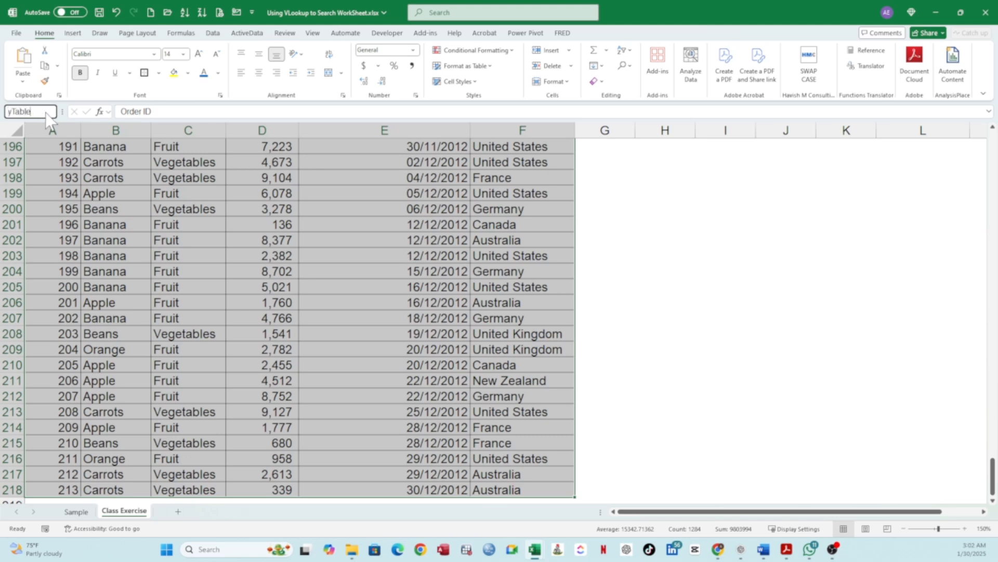
{"action": "left_click", "coordinate": [37, 111]}
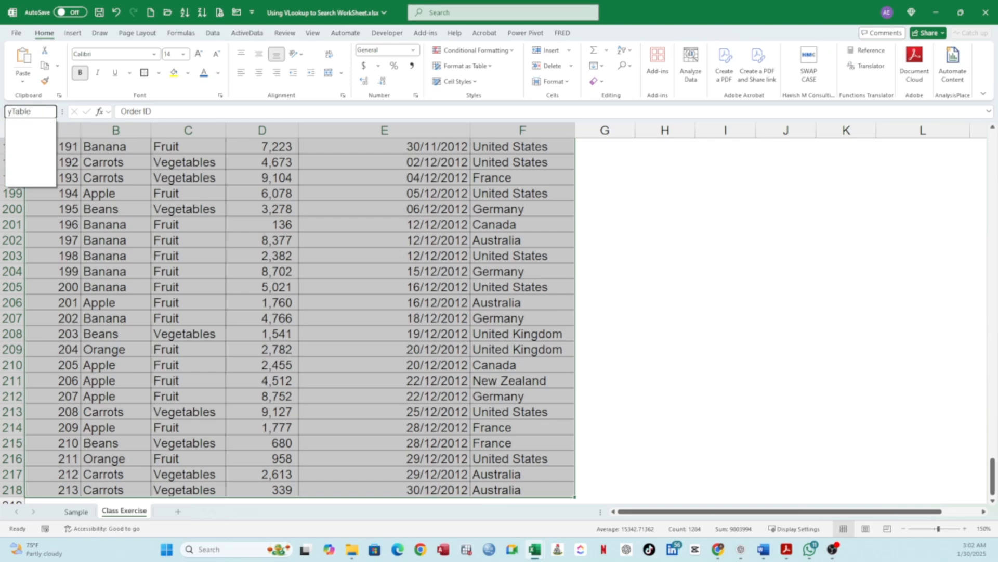
{"action": "key", "text": "Return"}
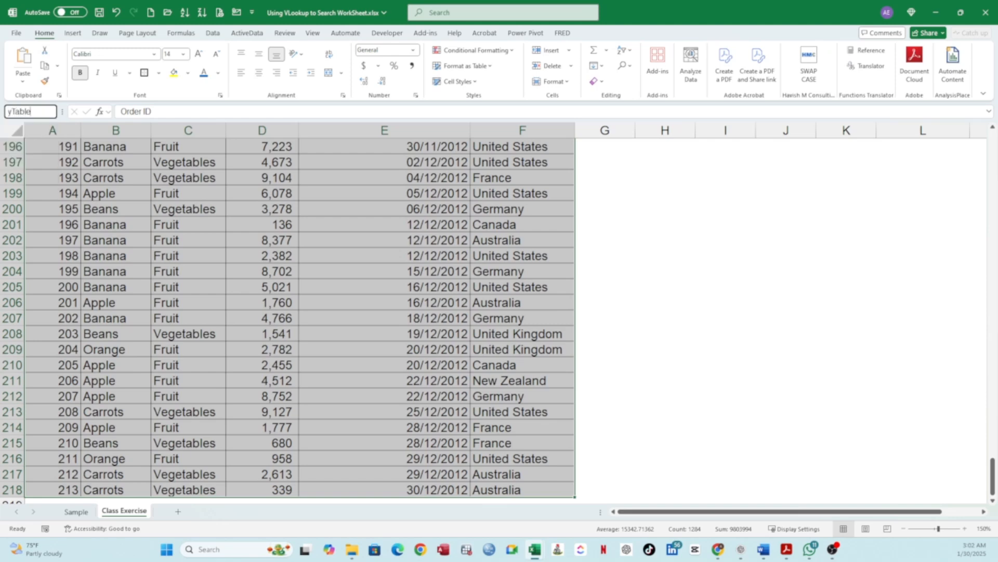
{"action": "left_click_drag", "start_coordinate": [32, 112], "coordinate": [7, 112]}
{"action": "key", "text": "Return"}
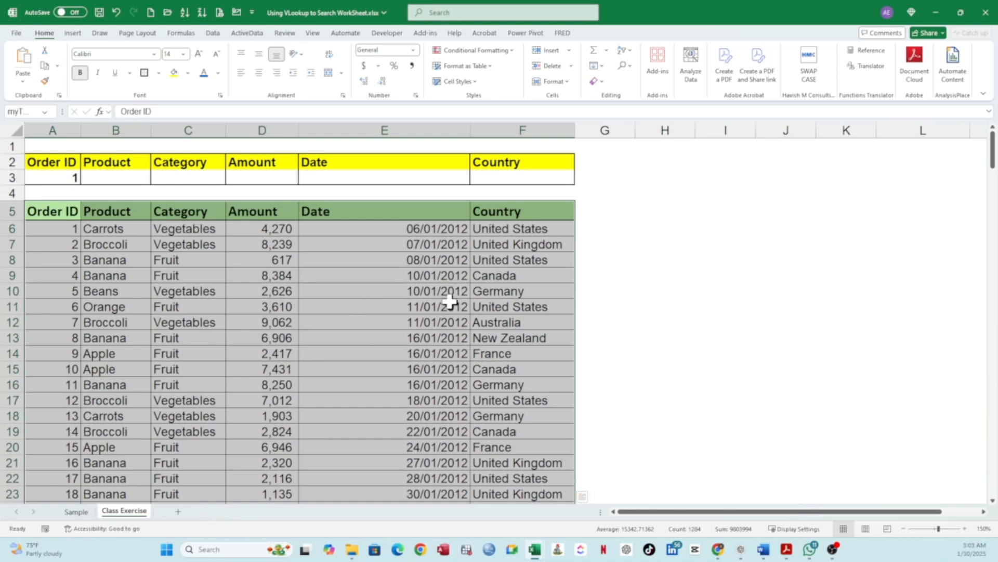
{"action": "left_click", "coordinate": [206, 256]}
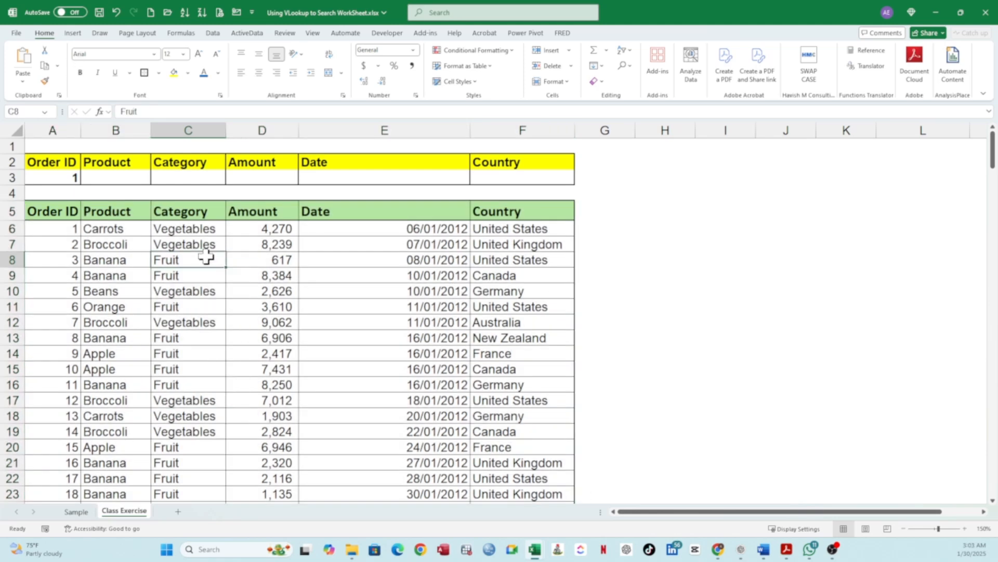
Enter the formula =VLOOKUP(A3,myTable,2,0) in the search row's Product cell B3.
{"action": "left_click", "coordinate": [100, 177]}
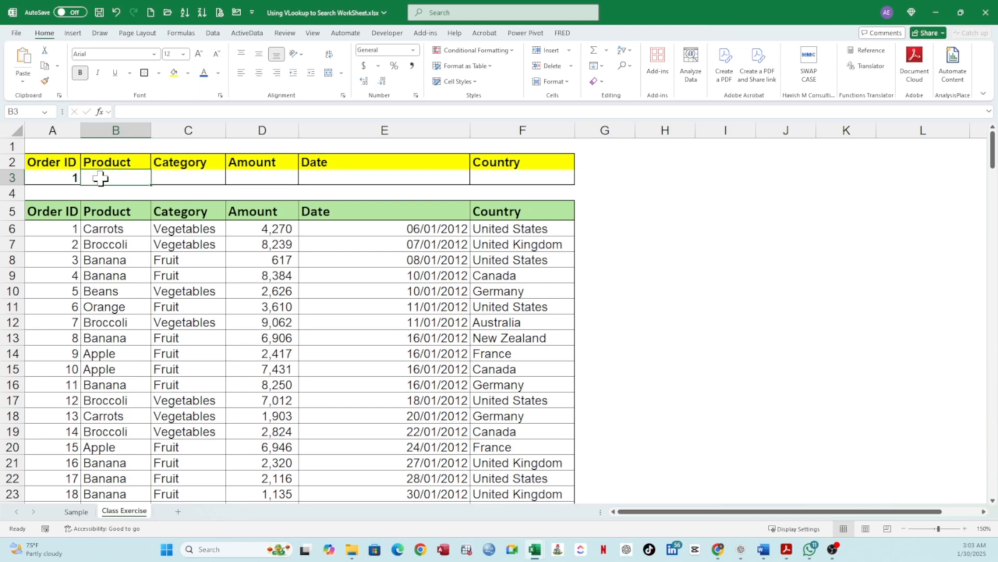
{"action": "type", "text": "="}
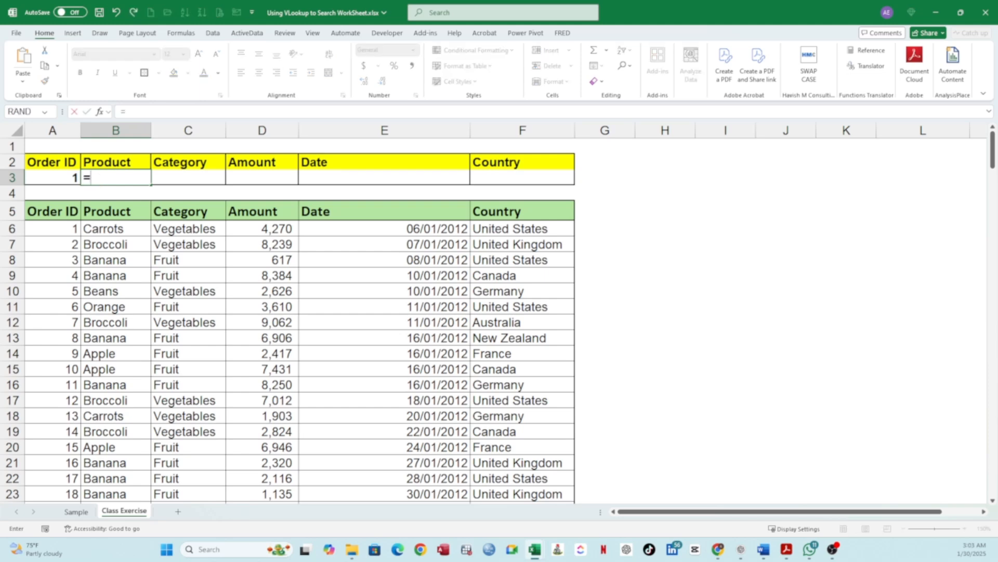
{"action": "type", "text": "V"}
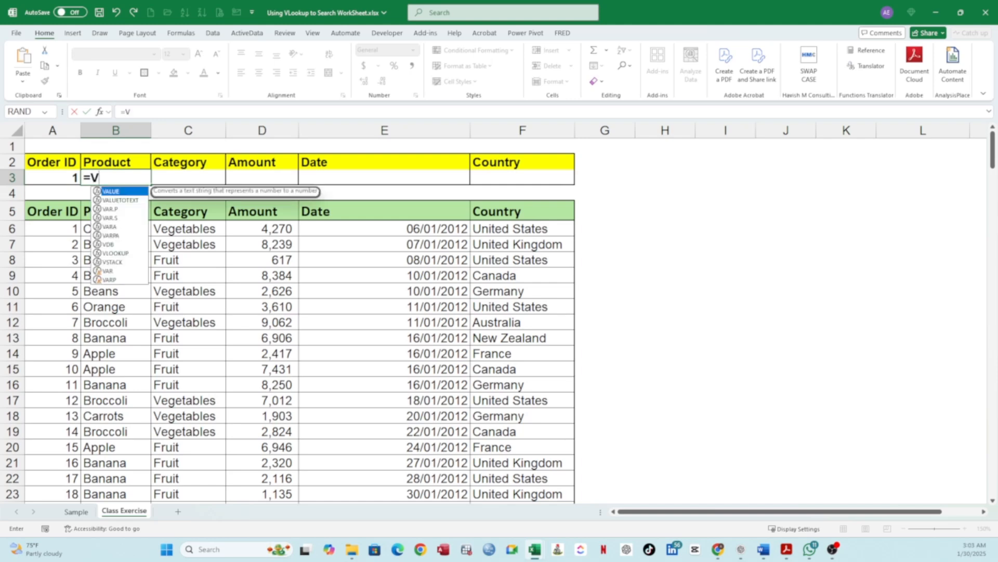
{"action": "type", "text": "L"}
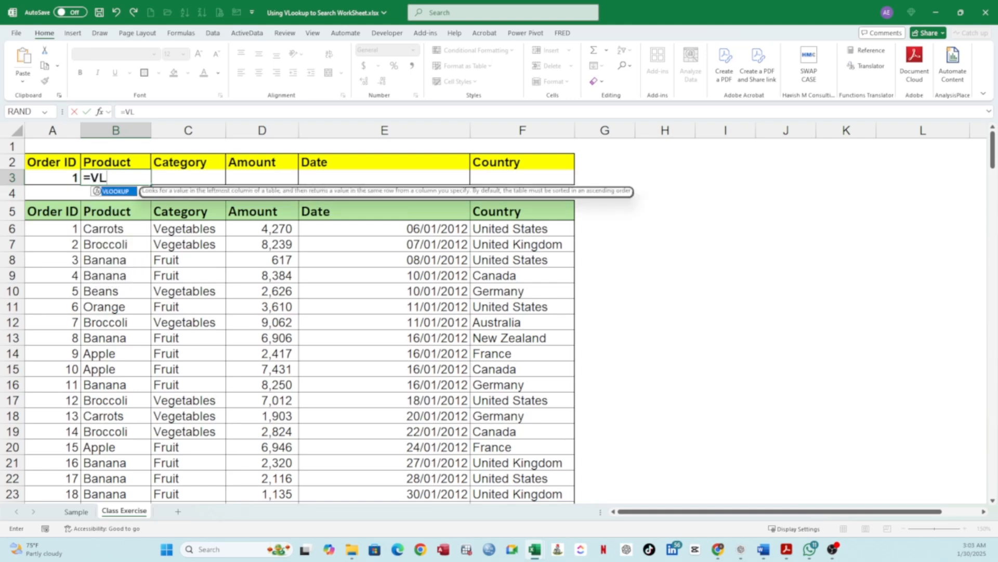
{"action": "type", "text": "OOKUP("}
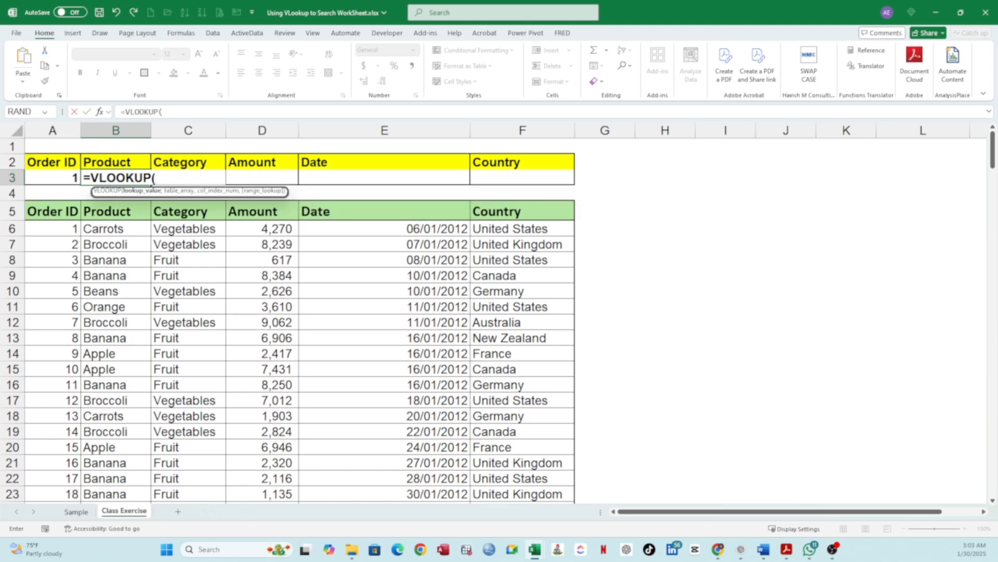
{"action": "left_click", "coordinate": [62, 178]}
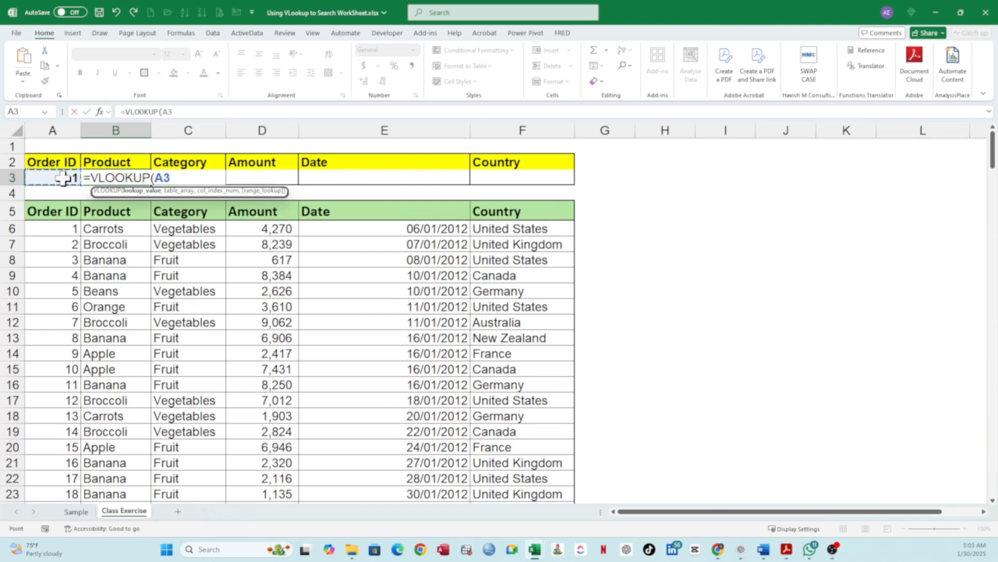
{"action": "type", "text": ","}
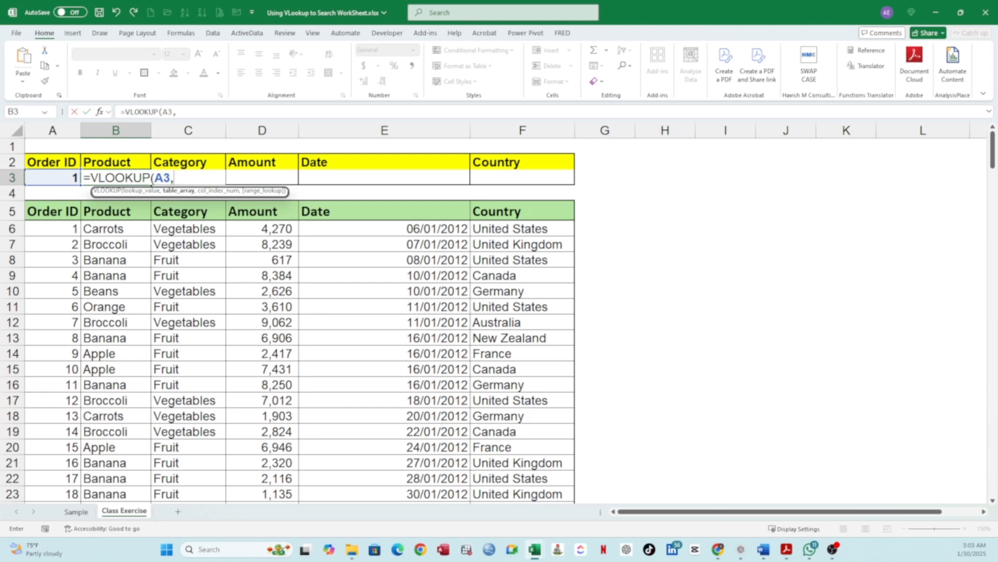
{"action": "type", "text": "M"}
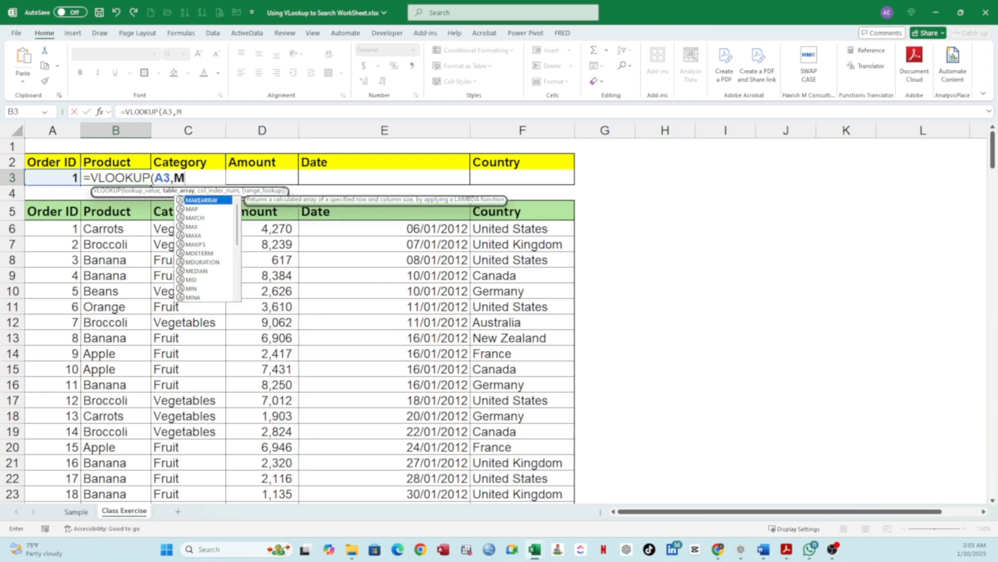
{"action": "type", "text": "Y"}
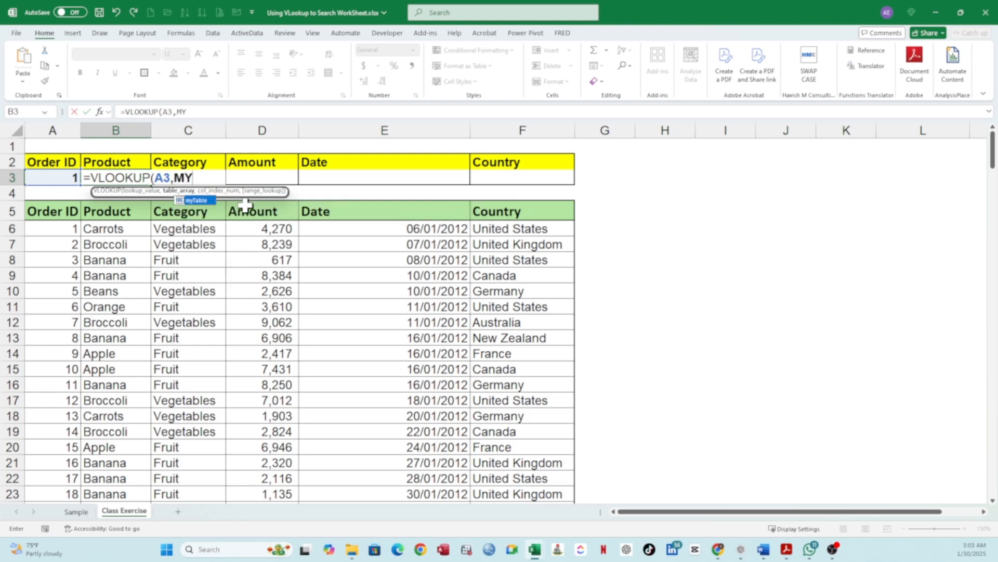
{"action": "double_click", "coordinate": [197, 201]}
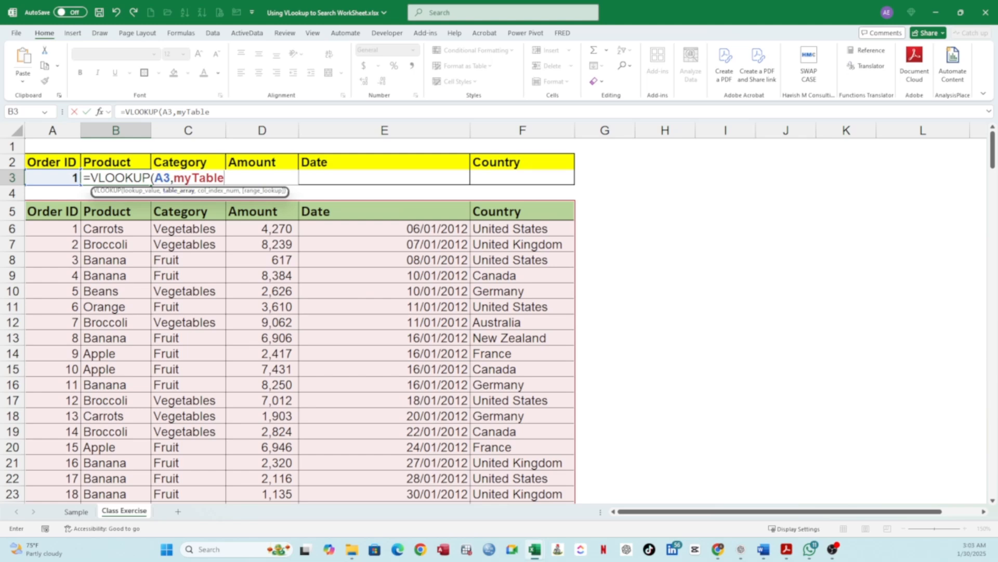
{"action": "type", "text": ","}
{"action": "type", "text": "2,"}
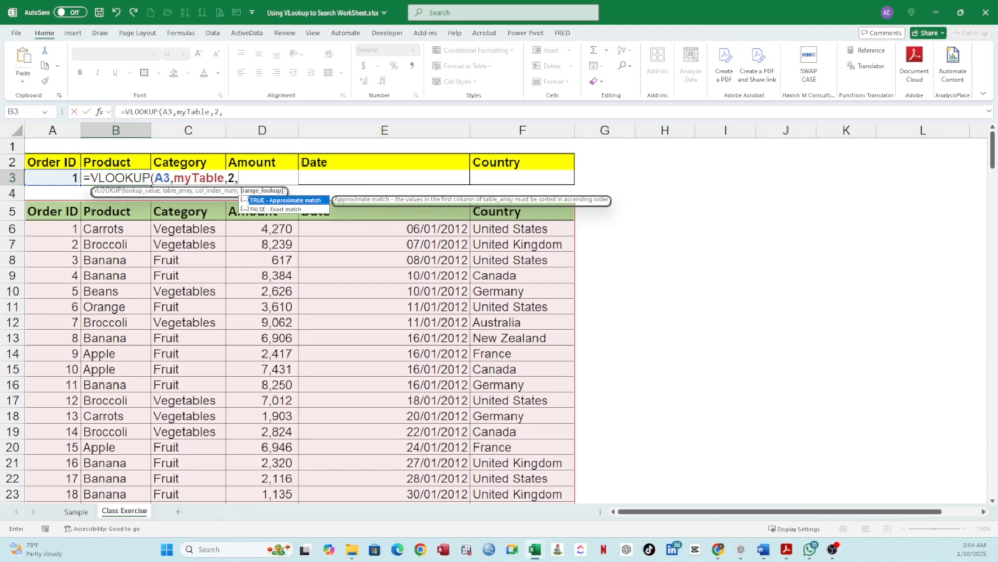
{"action": "type", "text": "0)"}
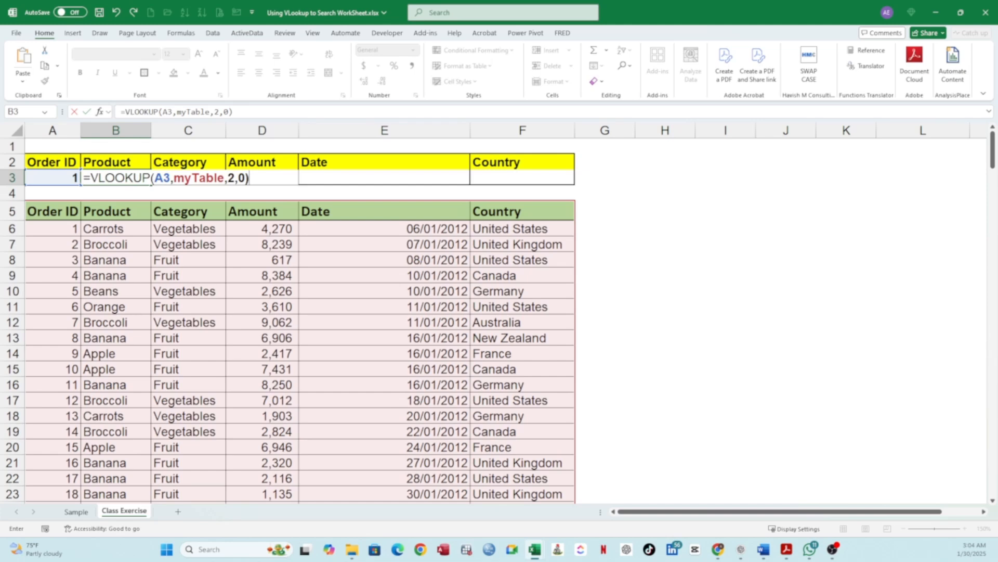
{"action": "key", "text": "Return"}
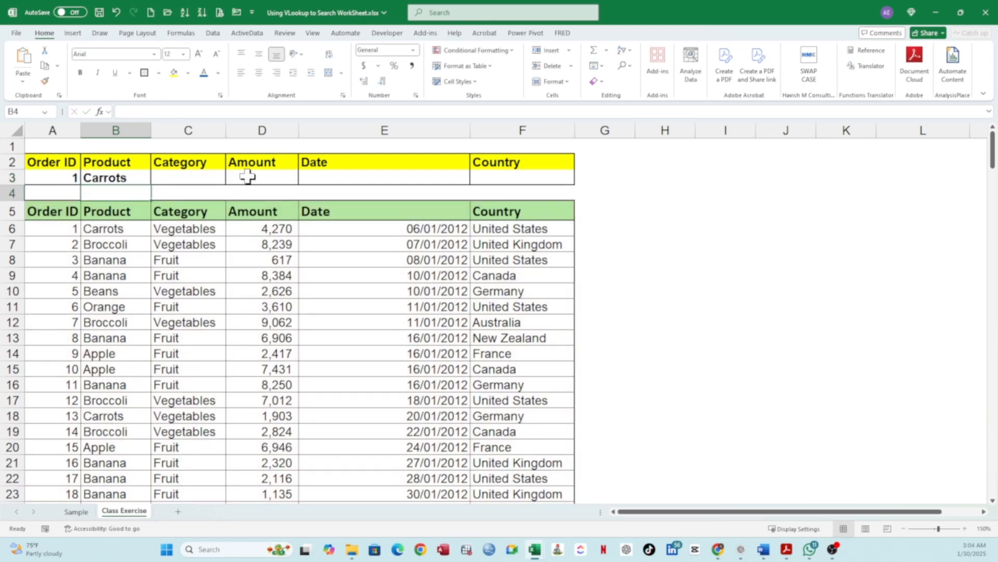
Set the search row's Order ID in cell A3 to 7 and compare the returned product with that order's table row.
{"action": "left_click", "coordinate": [104, 229]}
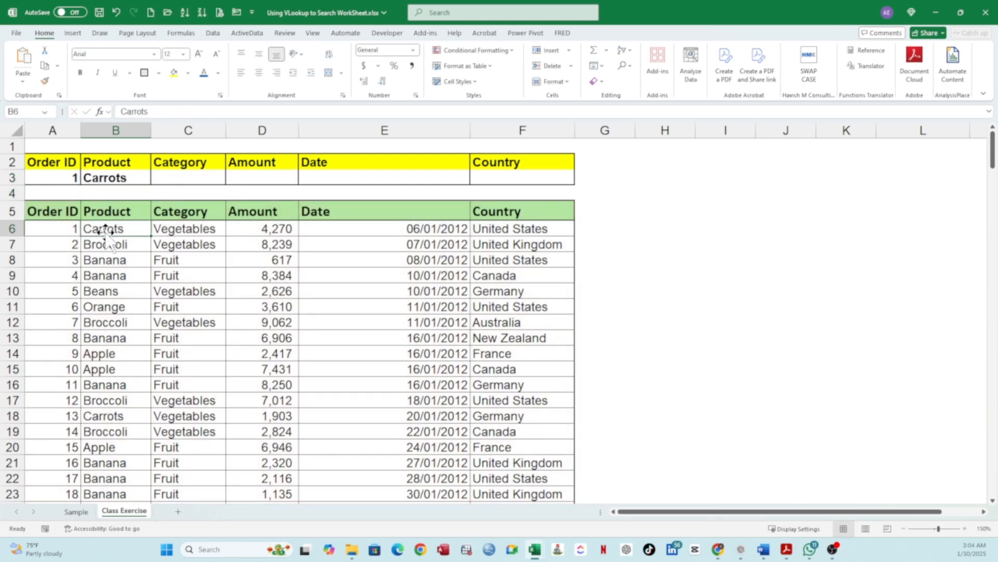
{"action": "left_click", "coordinate": [75, 323]}
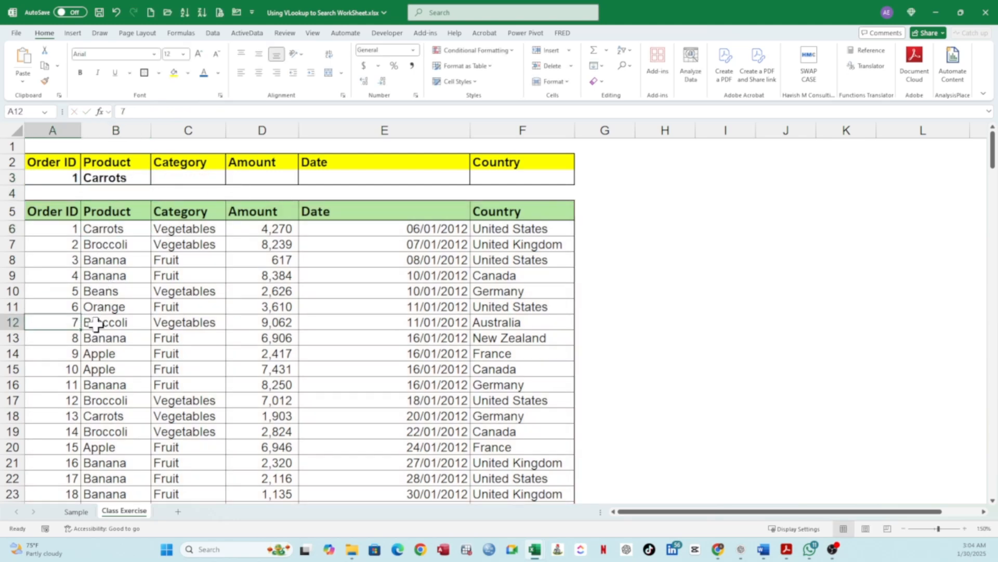
{"action": "left_click", "coordinate": [63, 177]}
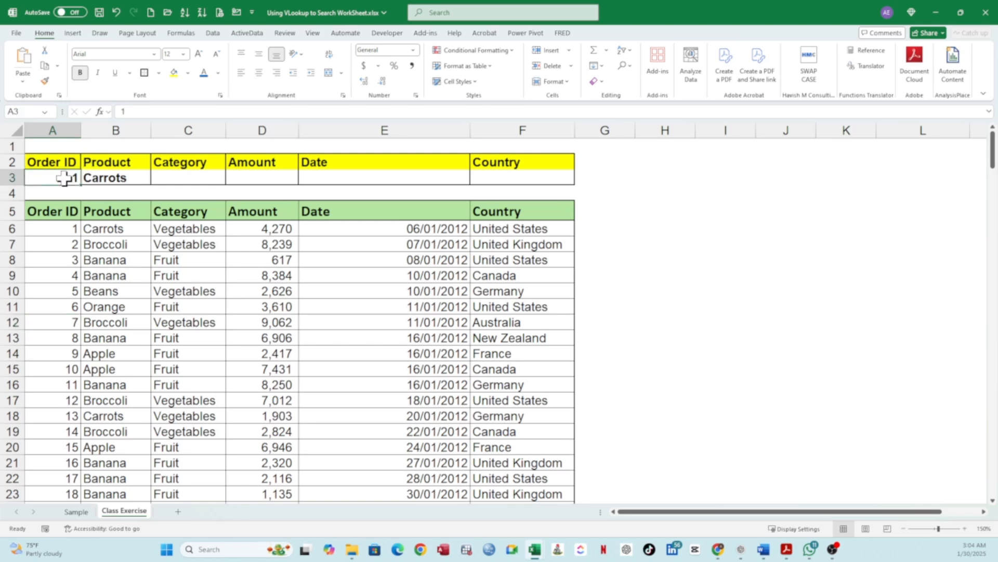
{"action": "type", "text": "7"}
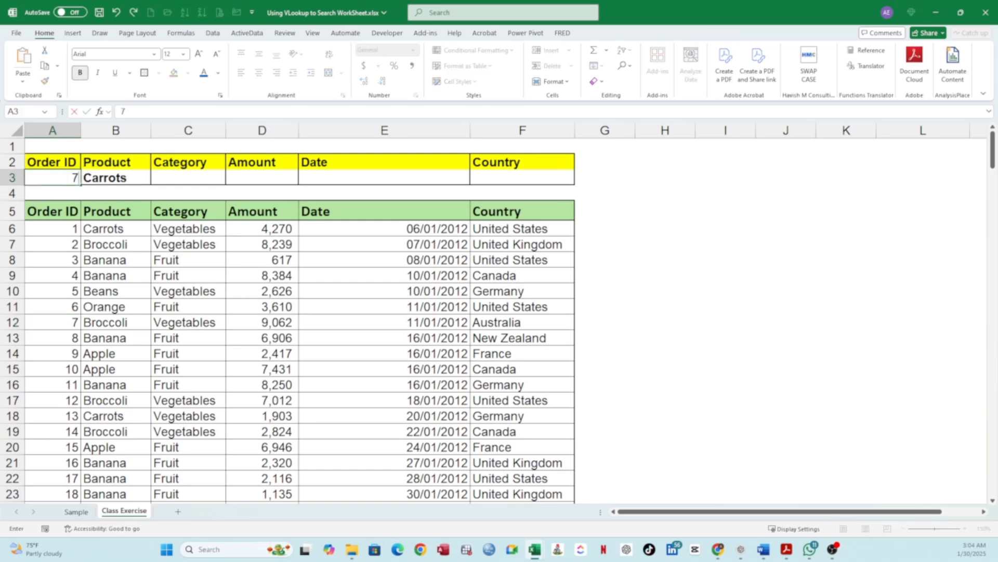
{"action": "key", "text": "Return"}
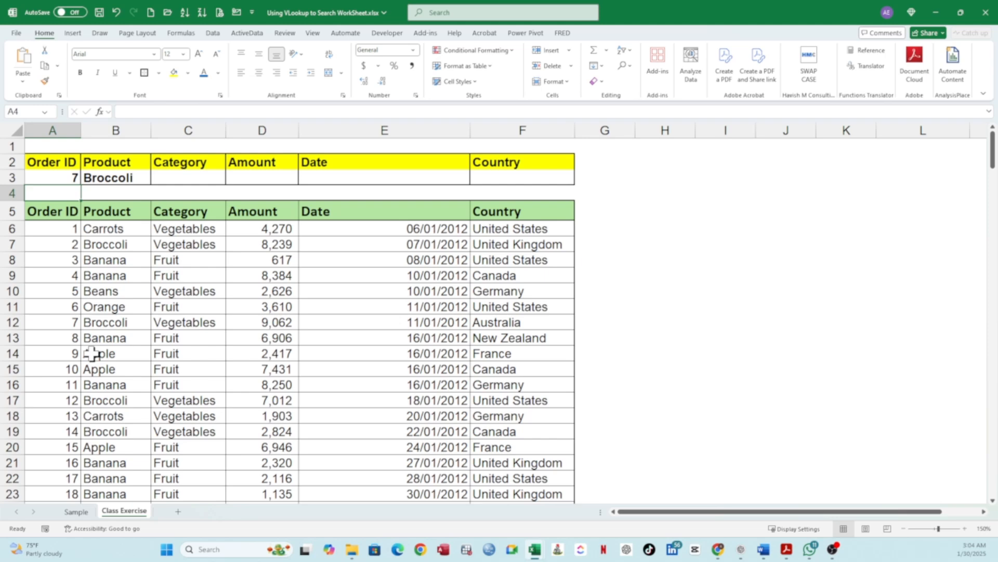
{"action": "left_click", "coordinate": [98, 324]}
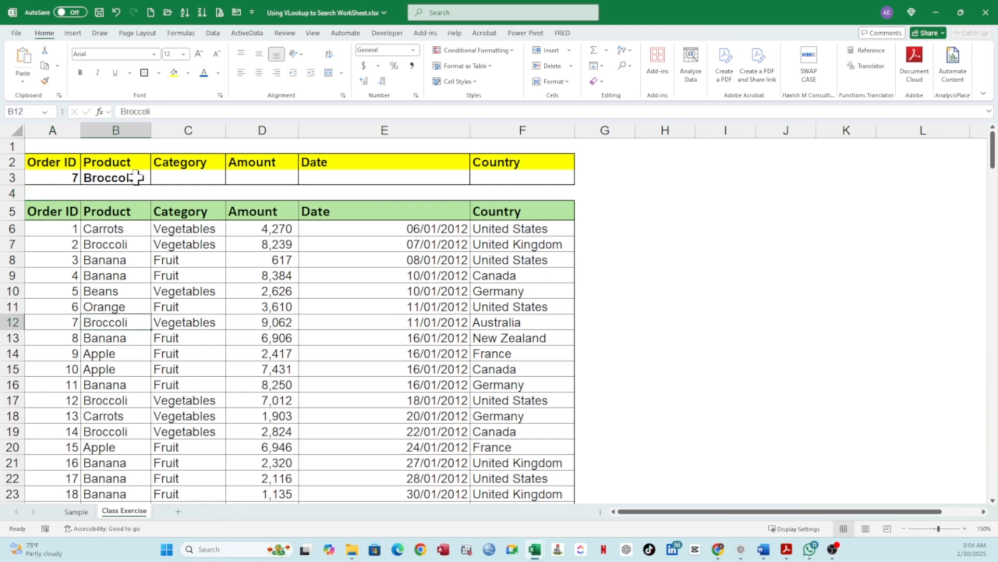
{"action": "left_click", "coordinate": [110, 179]}
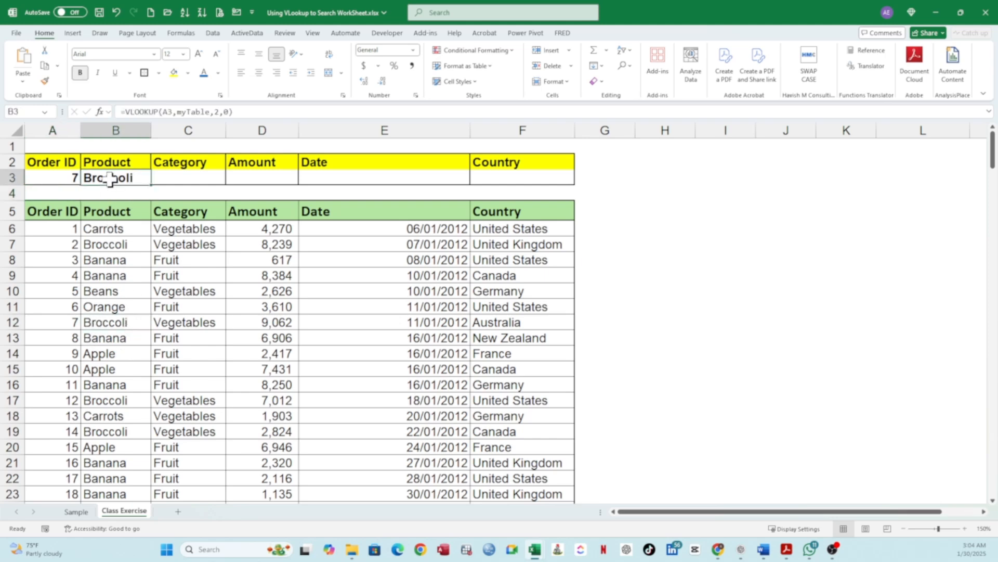
Examine the lookup value reference A3 in the Product cell's VLOOKUP formula without changing it.
{"action": "left_click", "coordinate": [510, 177]}
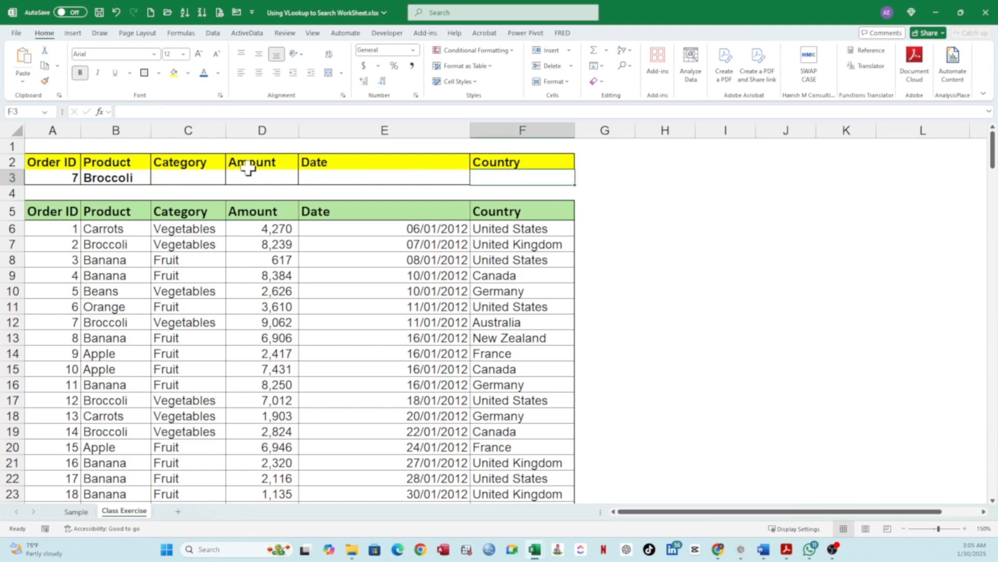
{"action": "left_click", "coordinate": [114, 179]}
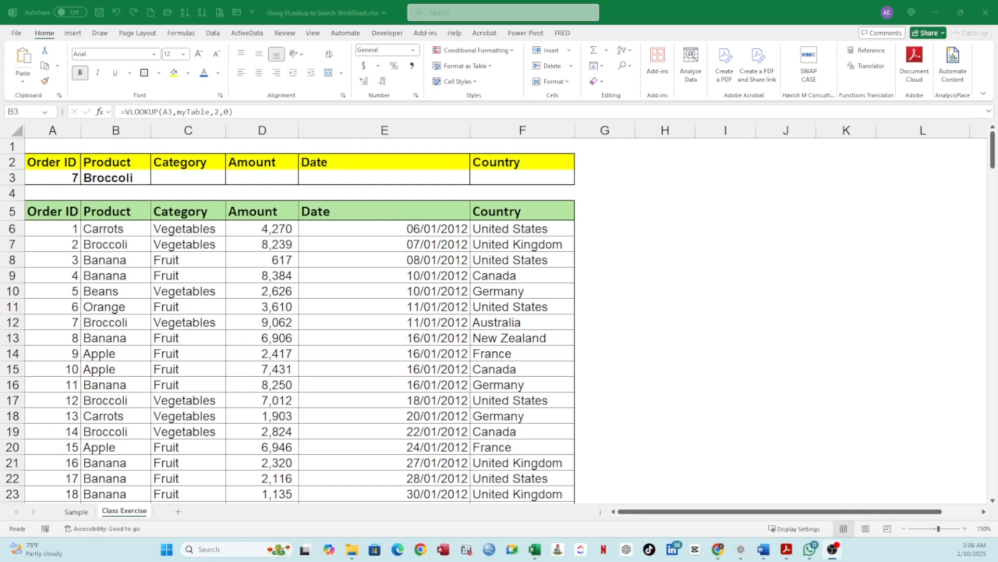
{"action": "key", "text": "alt+Tab"}
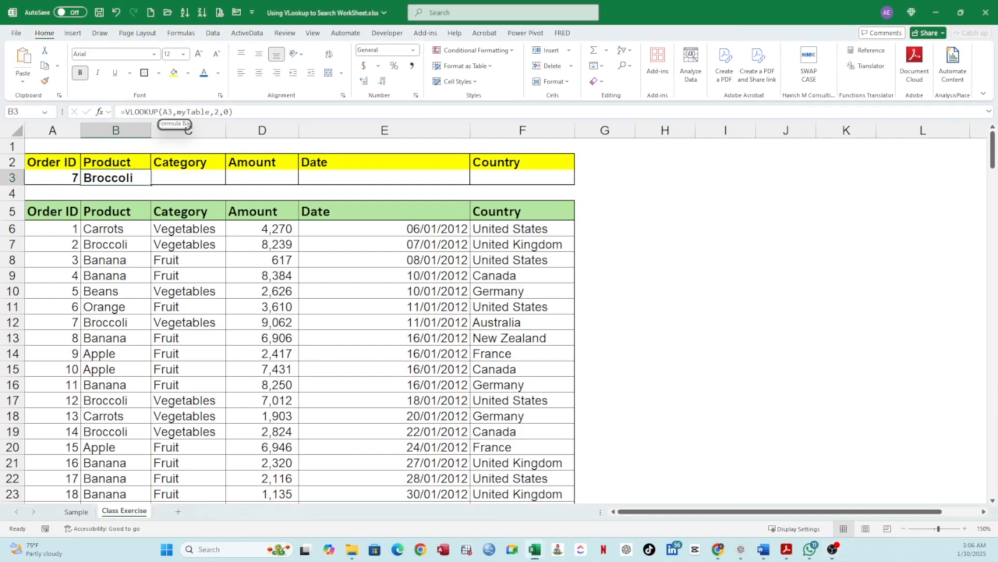
{"action": "left_click", "coordinate": [164, 111]}
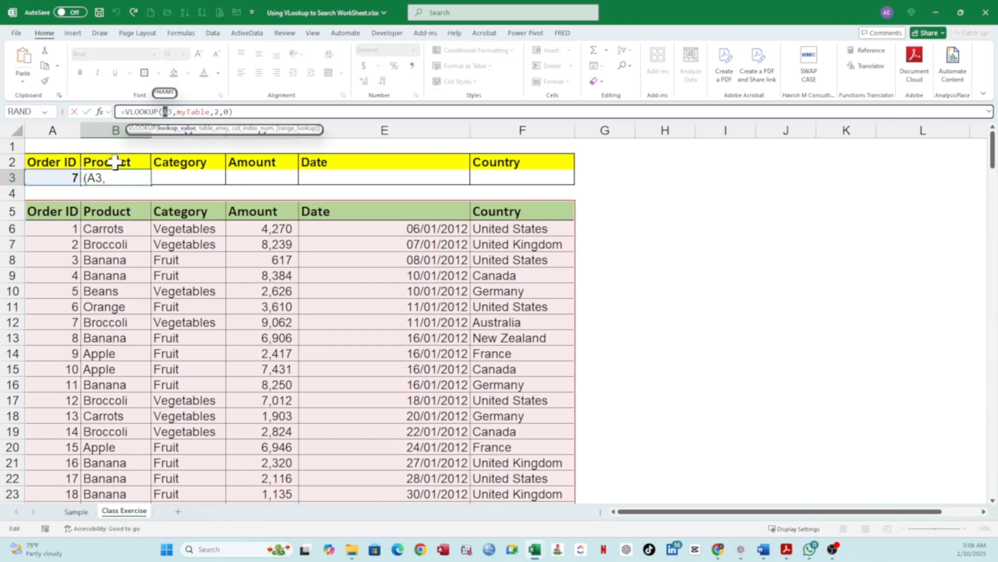
{"action": "key", "text": "Escape"}
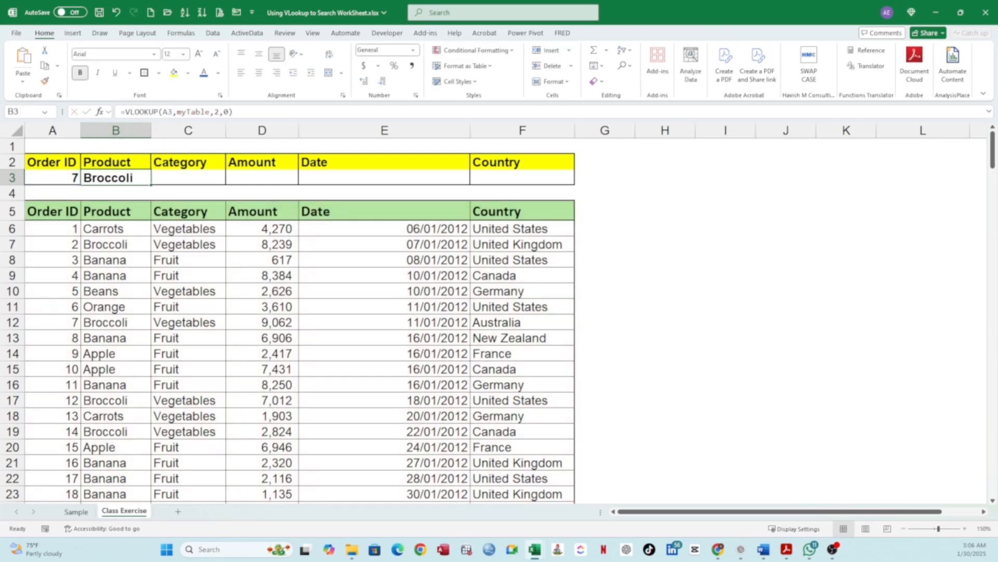
Copy the VLOOKUP formula from the Product cell B3 across the Category, Amount, Date and Country cells C3:F3.
{"action": "left_click", "coordinate": [165, 112]}
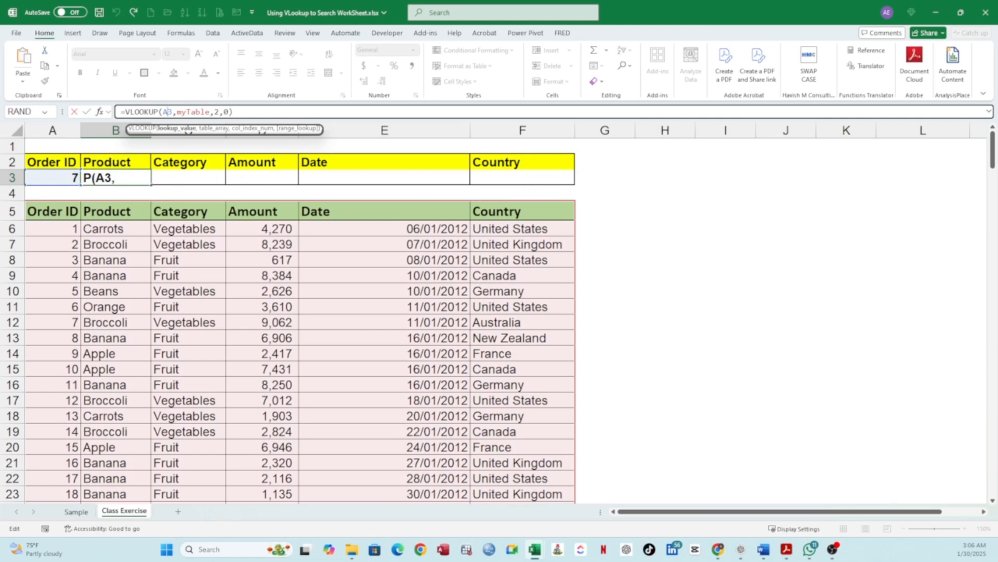
{"action": "key", "text": "Return"}
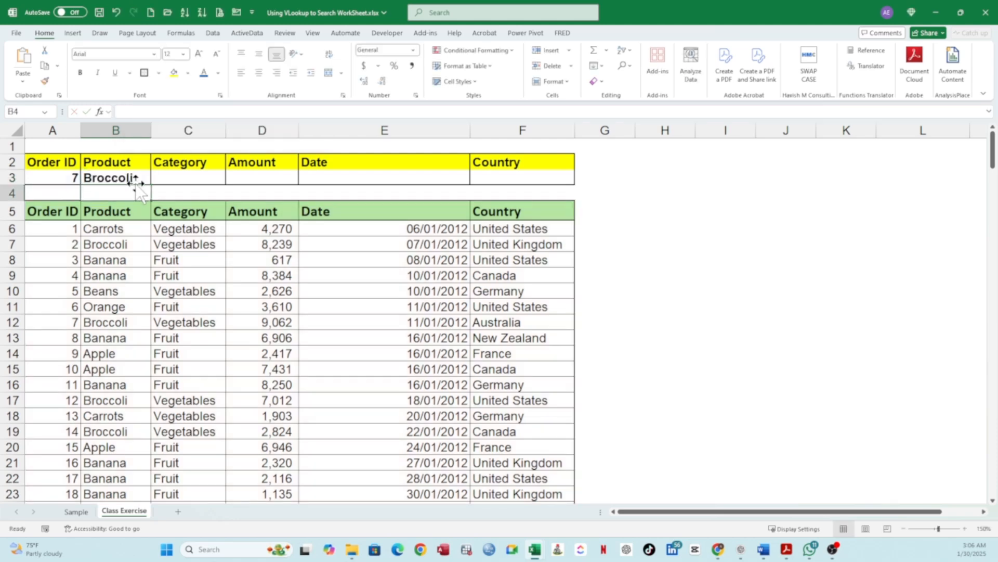
{"action": "left_click", "coordinate": [146, 181]}
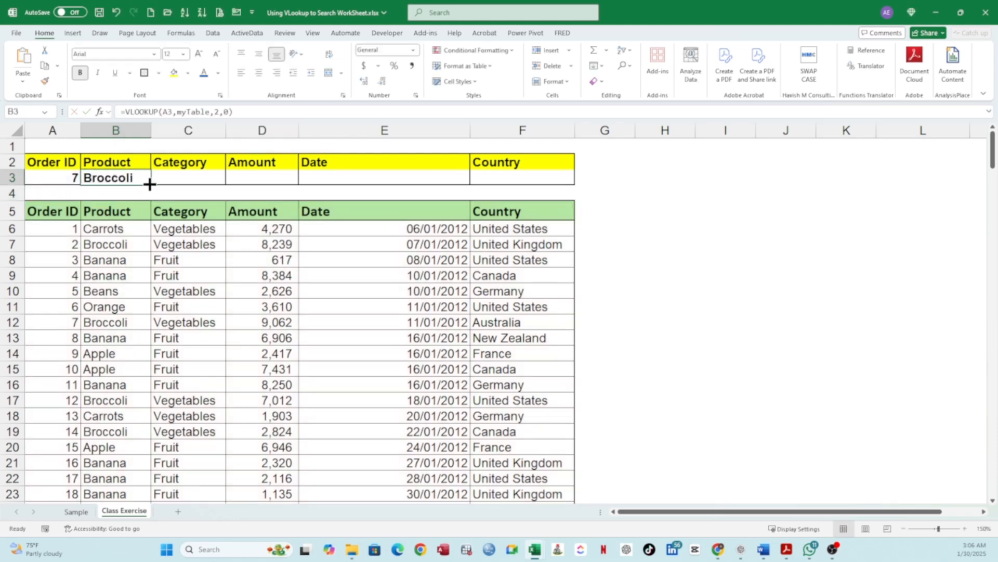
{"action": "left_click_drag", "start_coordinate": [151, 184], "coordinate": [533, 183]}
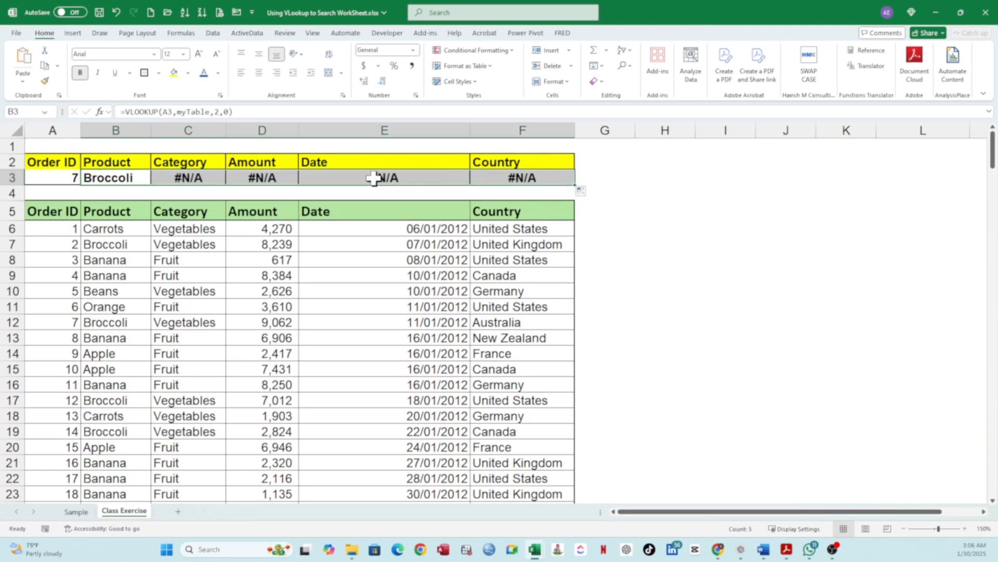
Inspect the lookup value references in the copied formulas in C3, D3, E3 and F3, and return to the original in B3.
{"action": "double_click", "coordinate": [161, 179]}
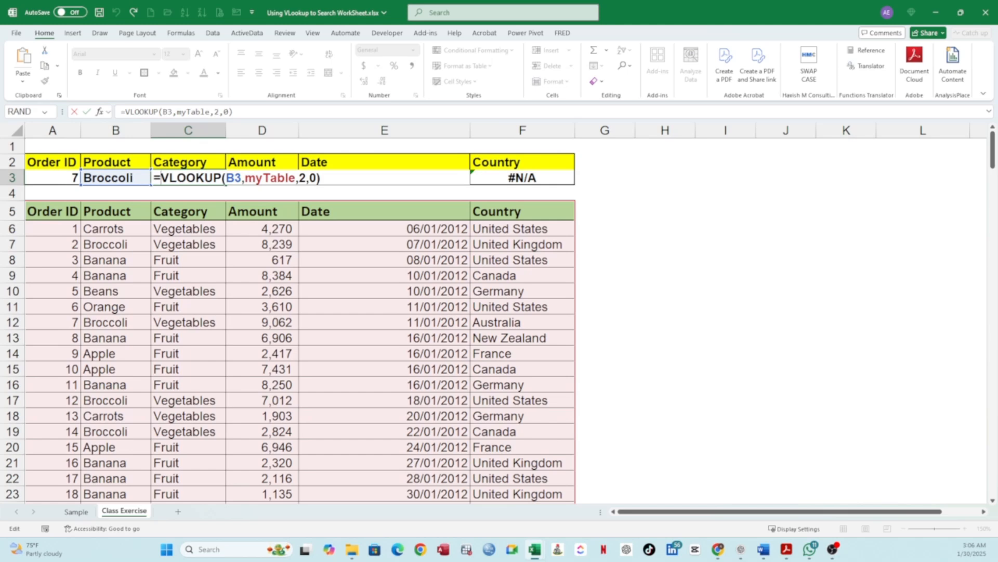
{"action": "left_click_drag", "start_coordinate": [226, 178], "coordinate": [240, 178]}
{"action": "key", "text": "Escape"}
{"action": "left_click", "coordinate": [265, 193]}
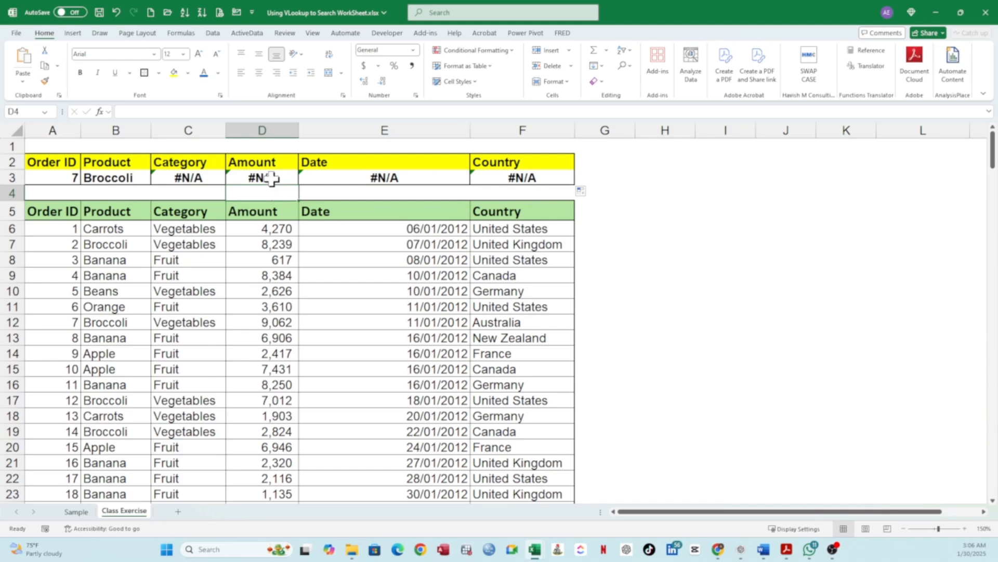
{"action": "double_click", "coordinate": [271, 178]}
{"action": "key", "text": "Escape"}
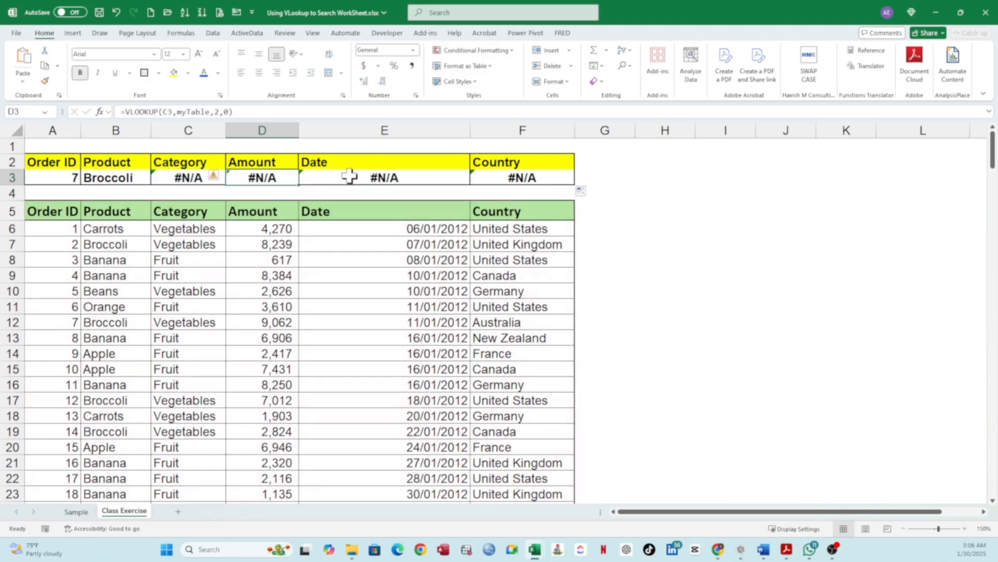
{"action": "double_click", "coordinate": [372, 178]}
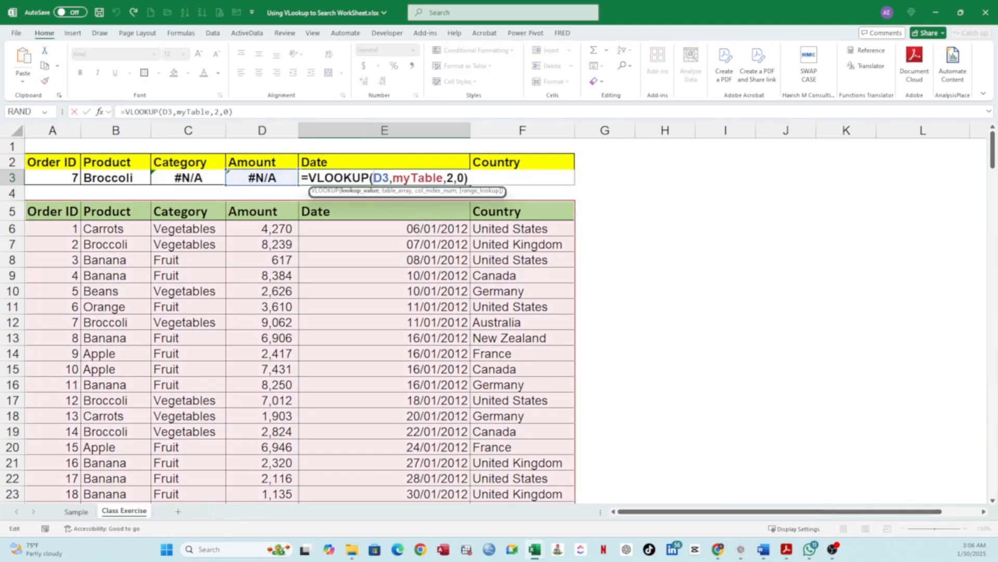
{"action": "key", "text": "Escape"}
{"action": "double_click", "coordinate": [494, 175]}
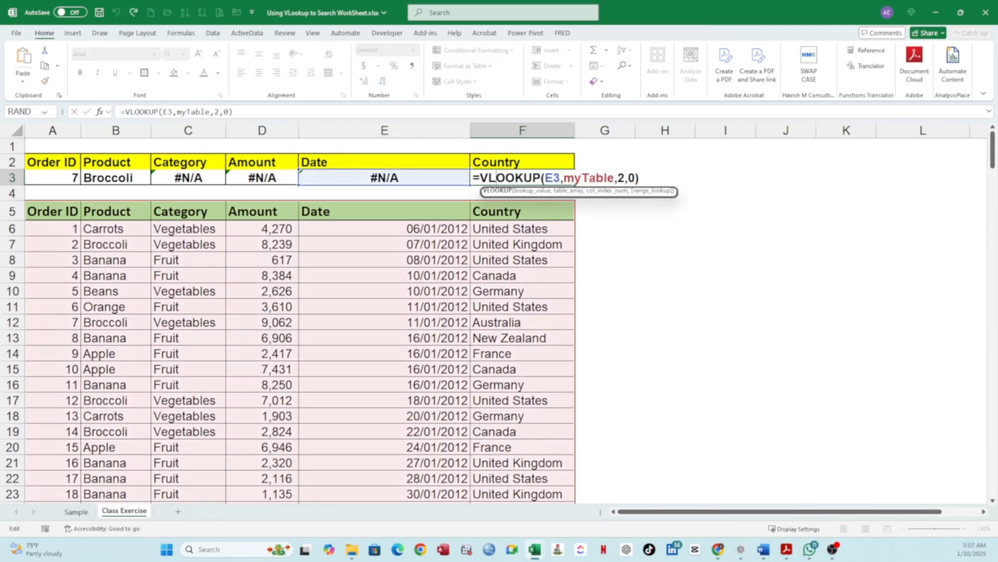
{"action": "key", "text": "Escape"}
{"action": "left_click", "coordinate": [125, 176]}
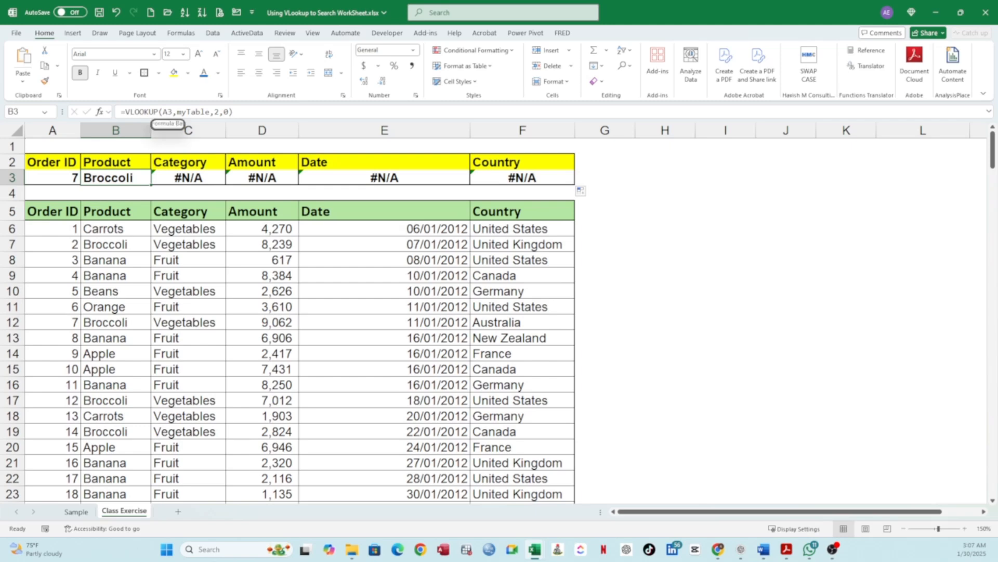
Change the lookup value in the Product cell B3's VLOOKUP formula to $A3 and copy the formula across C3:F3.
{"action": "left_click", "coordinate": [163, 111]}
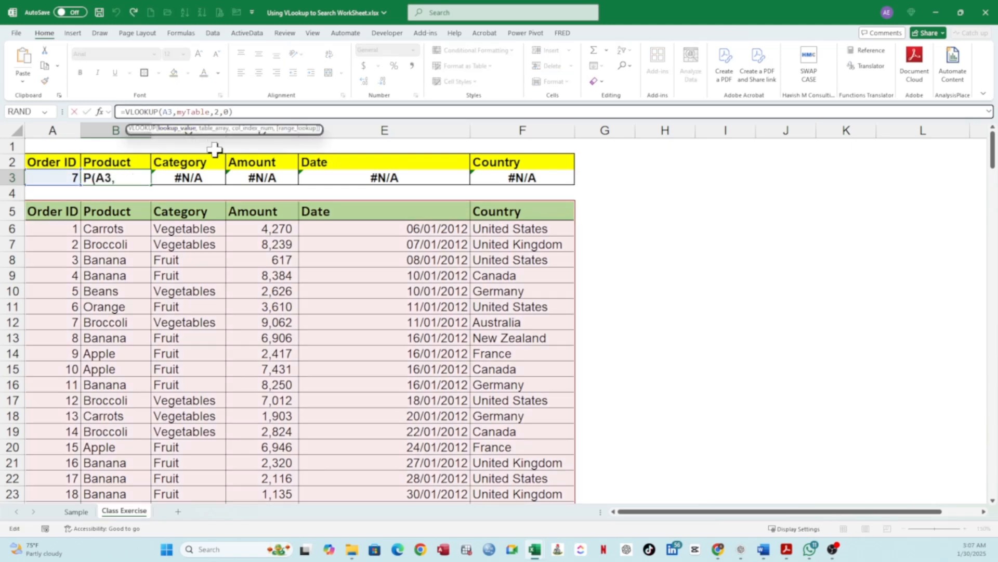
{"action": "type", "text": "$"}
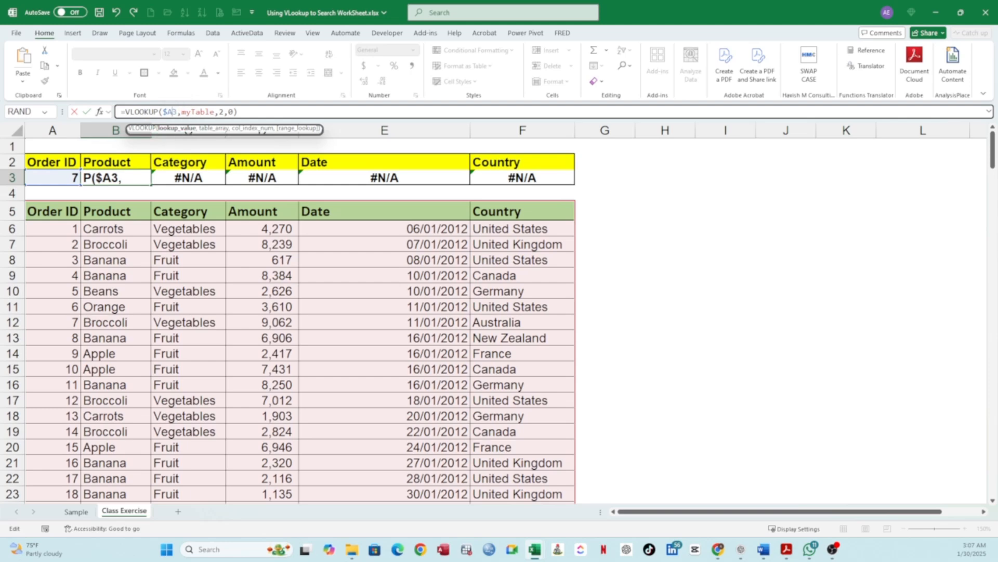
{"action": "key", "text": "Return"}
{"action": "left_click", "coordinate": [118, 178]}
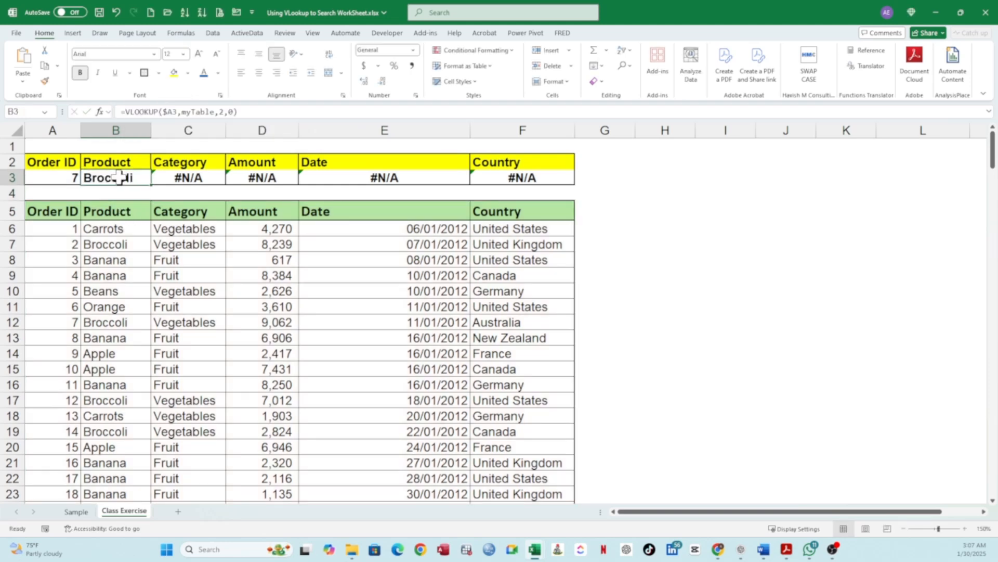
{"action": "left_click_drag", "start_coordinate": [153, 184], "coordinate": [538, 186]}
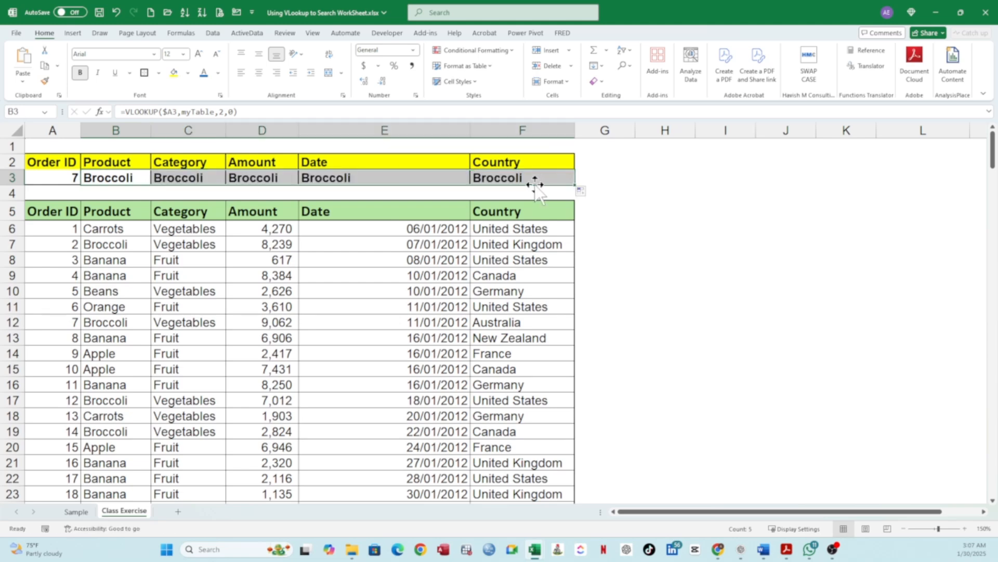
Examine the column index number in the copied formulas in C3 and D3 and in the original formula in B3.
{"action": "left_click", "coordinate": [169, 178]}
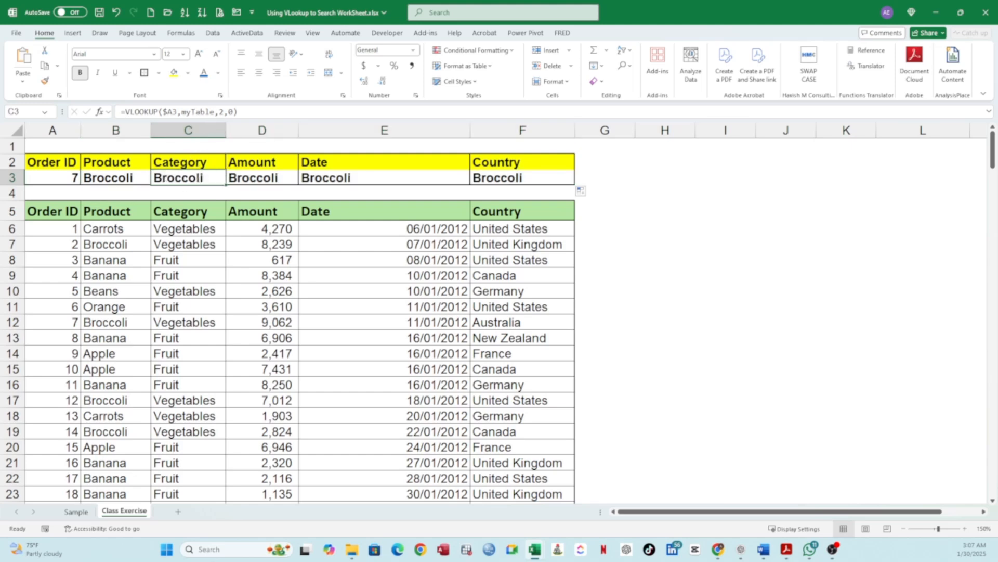
{"action": "double_click", "coordinate": [221, 112]}
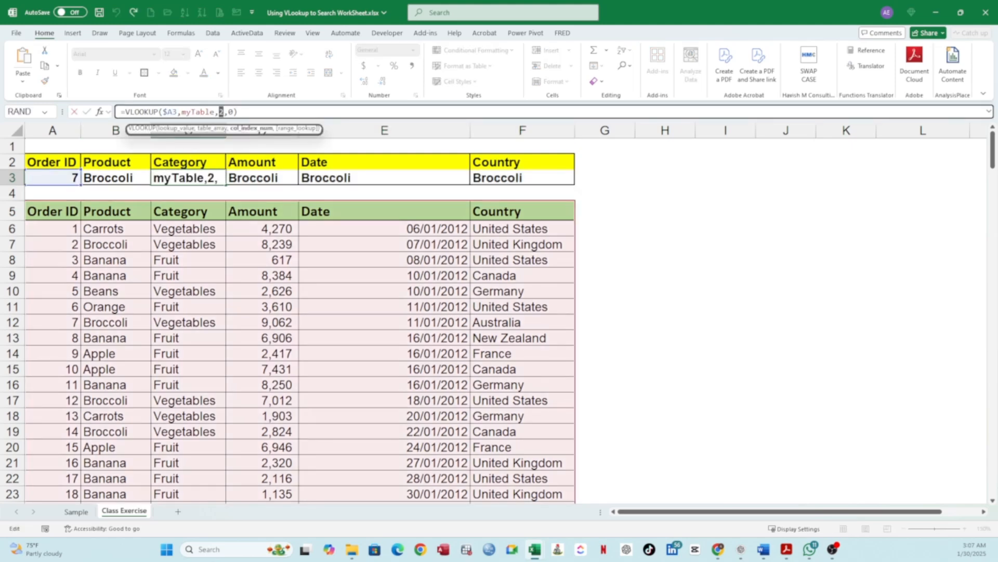
{"action": "key", "text": "ctrl+Return"}
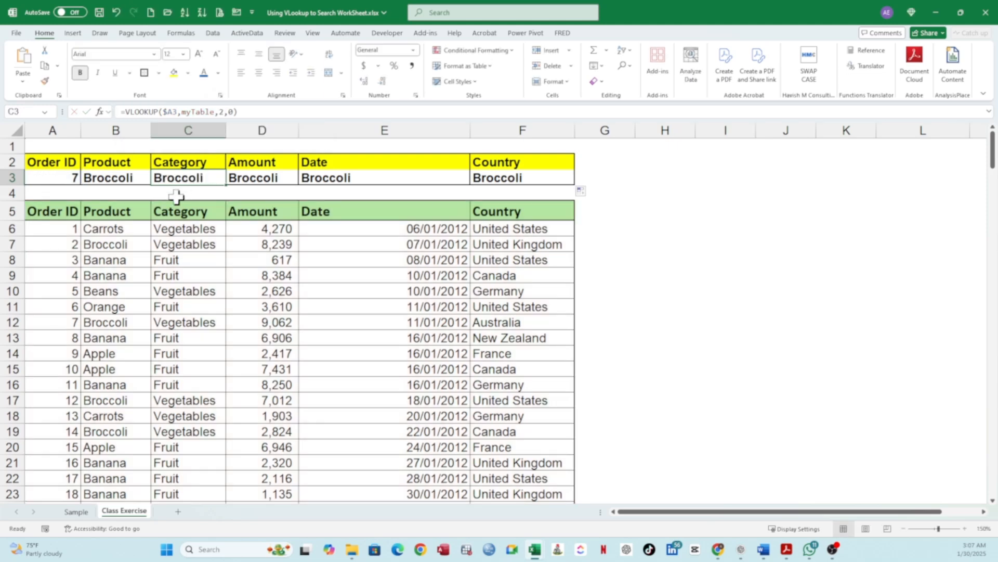
{"action": "left_click", "coordinate": [257, 179]}
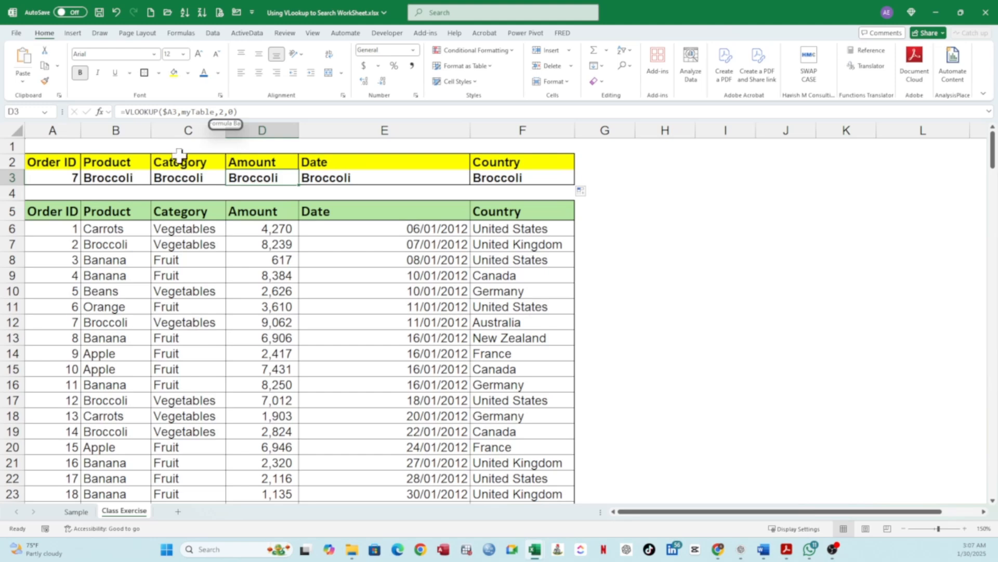
{"action": "left_click", "coordinate": [121, 178]}
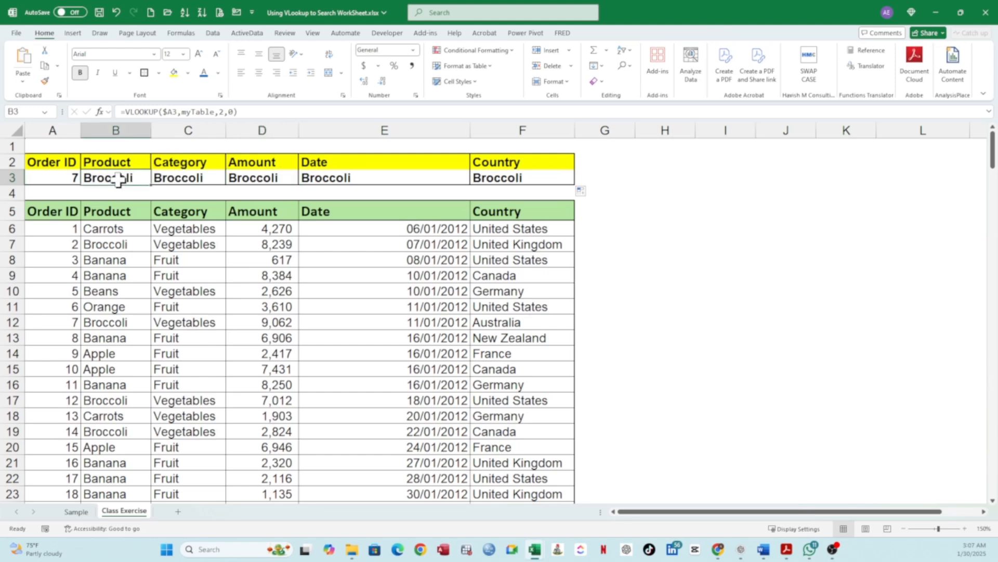
Set the VLOOKUP column index number to 3 in the Category cell C3 and to 4 in the Amount cell D3.
{"action": "double_click", "coordinate": [181, 178]}
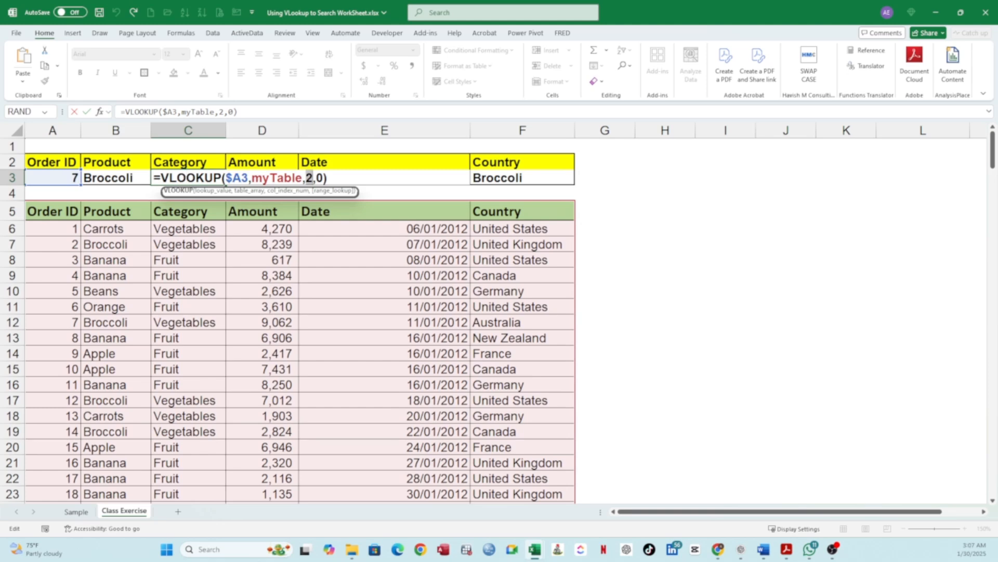
{"action": "type", "text": "3"}
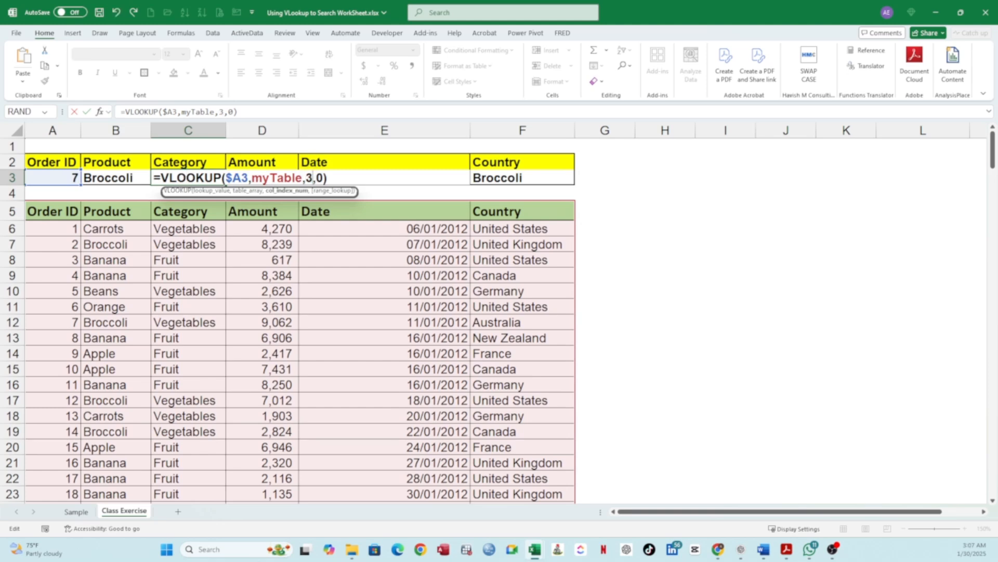
{"action": "key", "text": "Return"}
{"action": "left_click", "coordinate": [260, 178]}
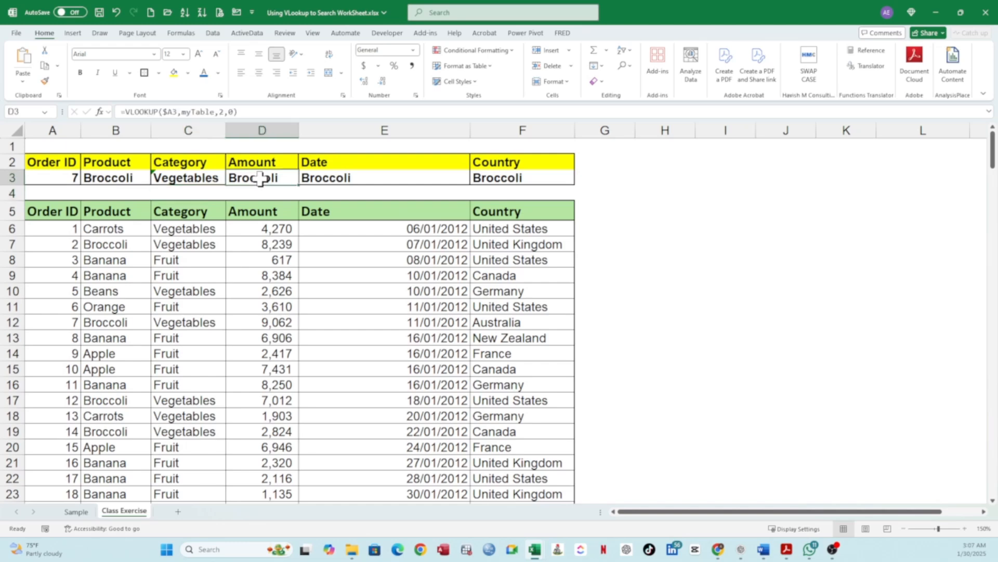
{"action": "double_click", "coordinate": [260, 178]}
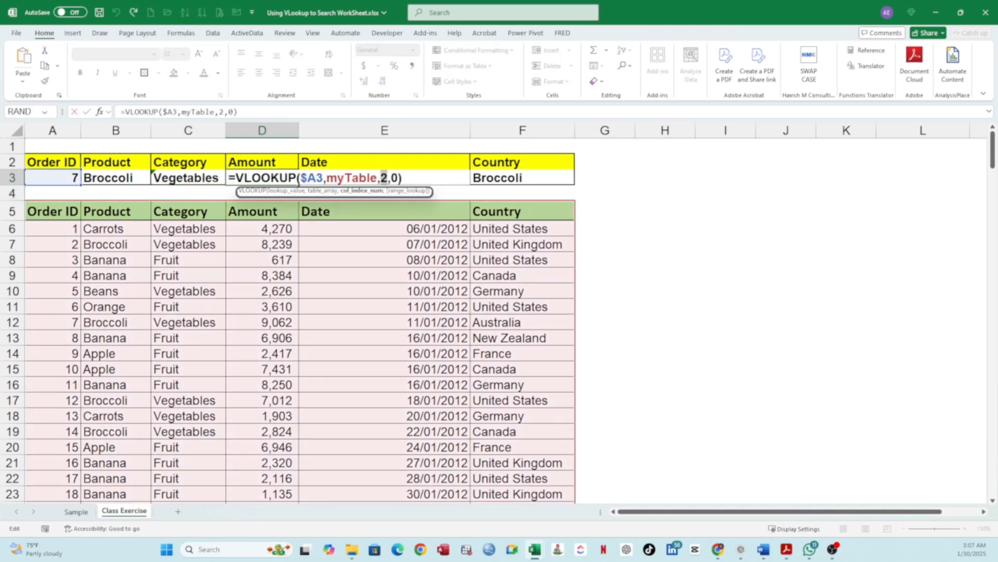
{"action": "type", "text": "4"}
{"action": "key", "text": "Return"}
Set the VLOOKUP column index number to 5 in the Date cell E3 and to 6 in the Country cell F3.
{"action": "left_click", "coordinate": [379, 178]}
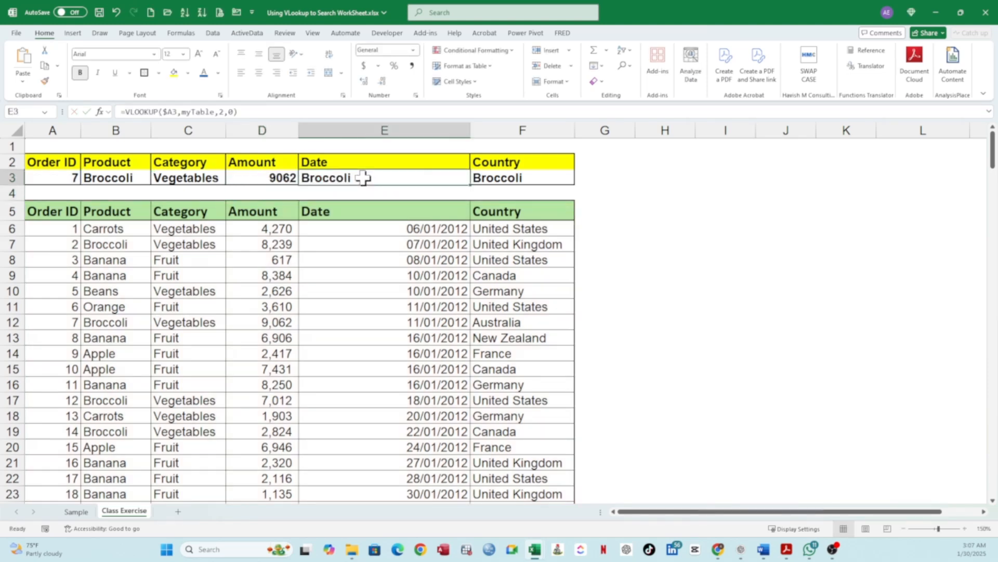
{"action": "double_click", "coordinate": [361, 178]}
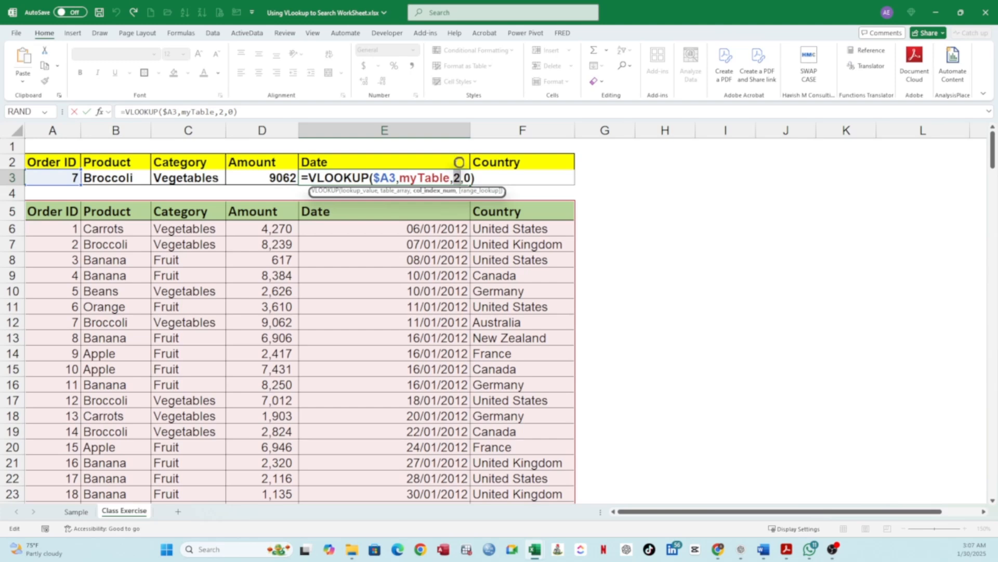
{"action": "type", "text": "5"}
{"action": "key", "text": "Return"}
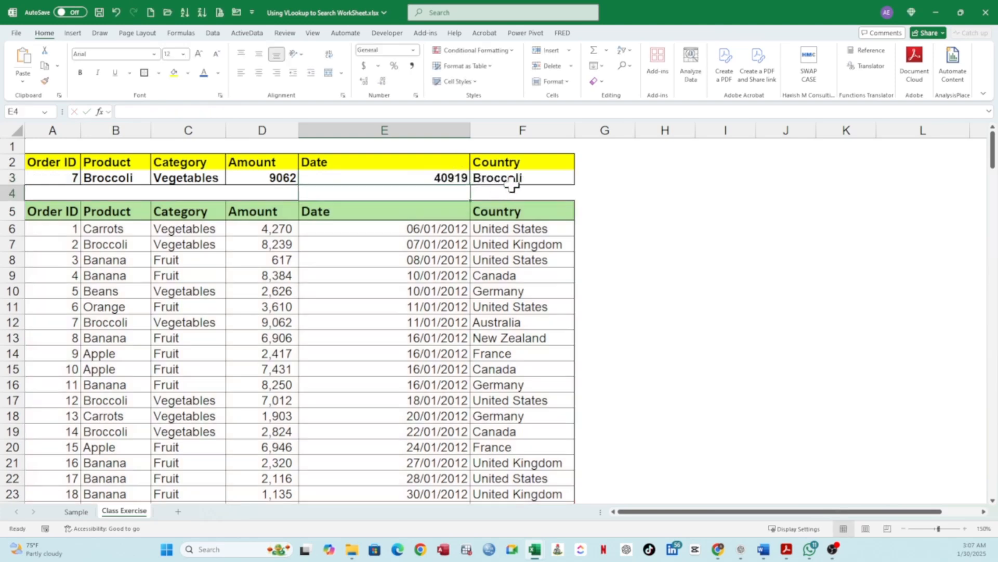
{"action": "left_click", "coordinate": [493, 179]}
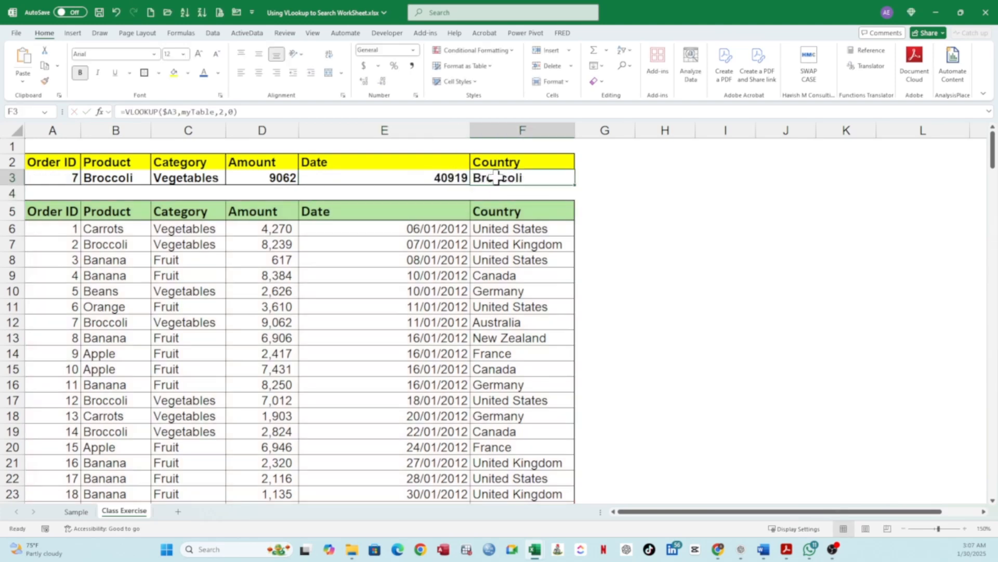
{"action": "double_click", "coordinate": [496, 178]}
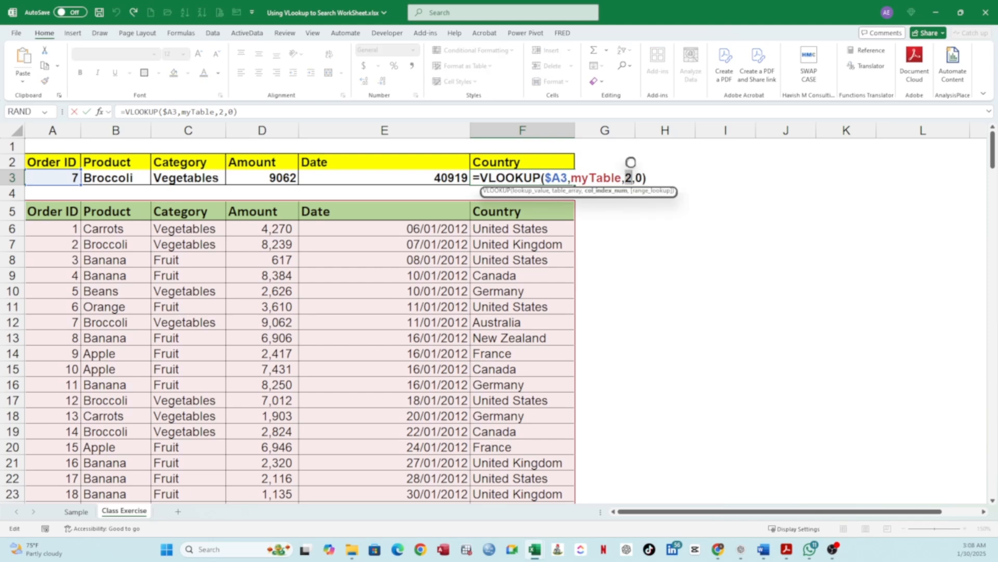
{"action": "key", "text": "Return"}
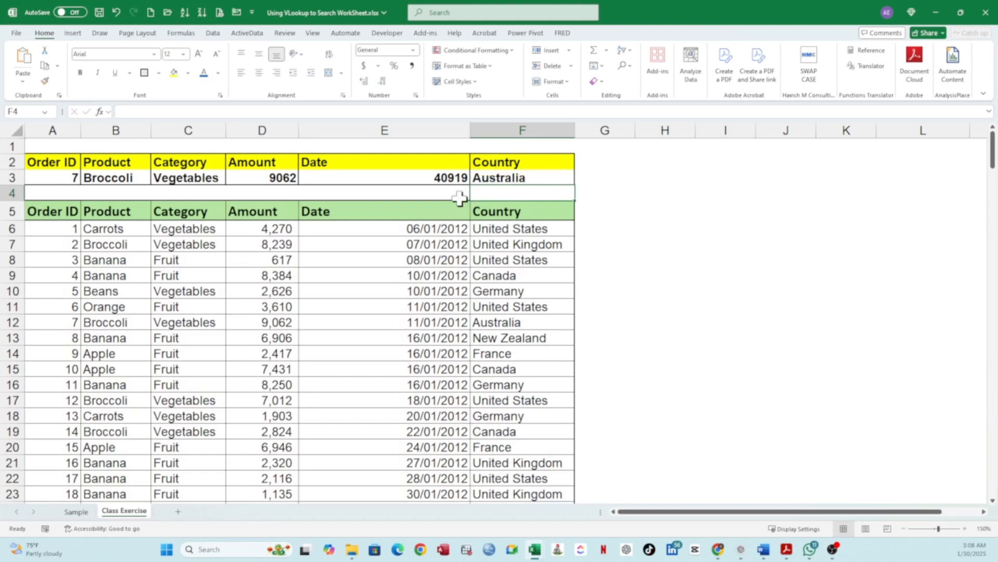
Format the Date result in E3 as Long Date and widen column E so the full date fits with some spare room.
{"action": "left_click", "coordinate": [406, 179]}
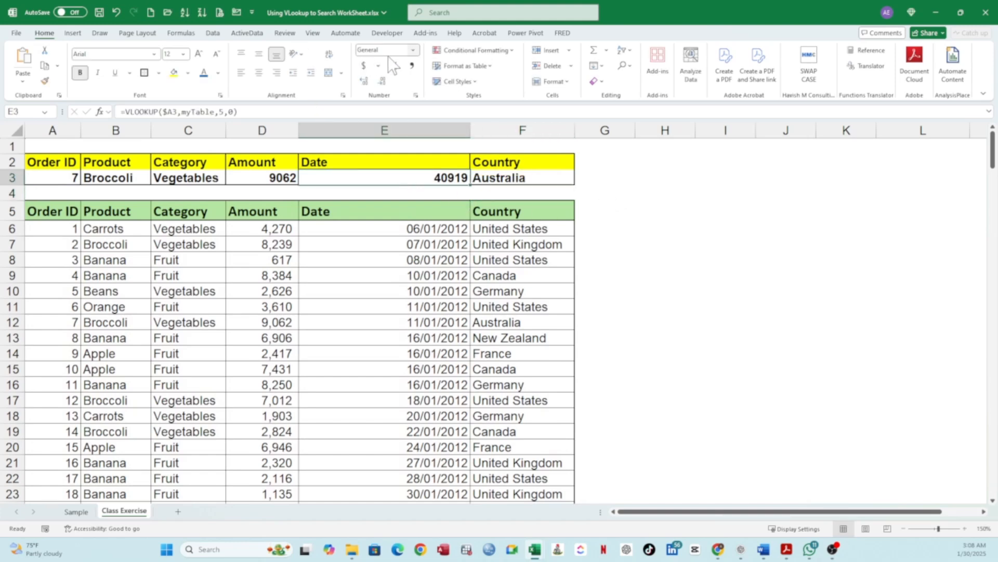
{"action": "left_click", "coordinate": [414, 50]}
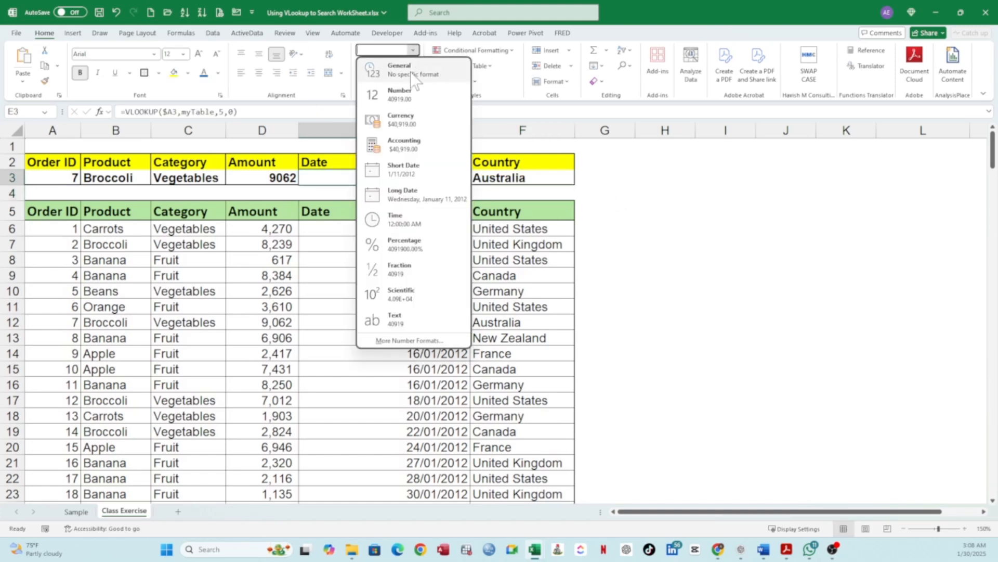
{"action": "left_click", "coordinate": [419, 201]}
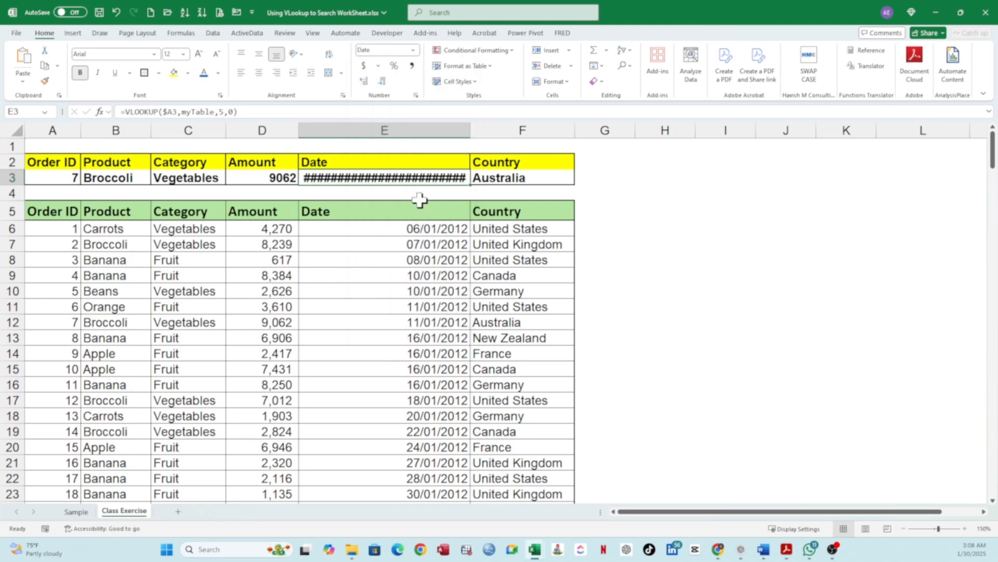
{"action": "double_click", "coordinate": [471, 126]}
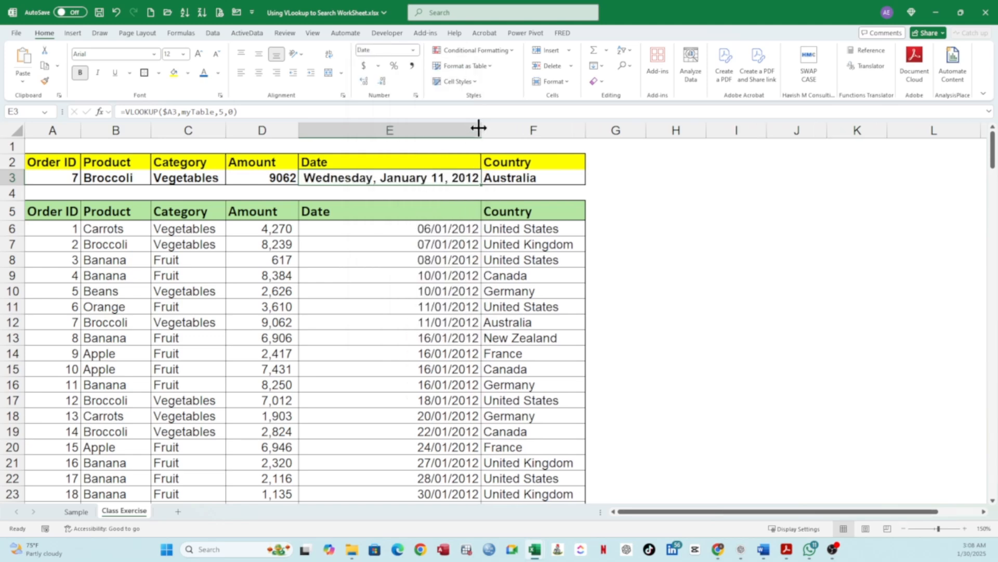
{"action": "left_click_drag", "start_coordinate": [478, 127], "coordinate": [495, 129]}
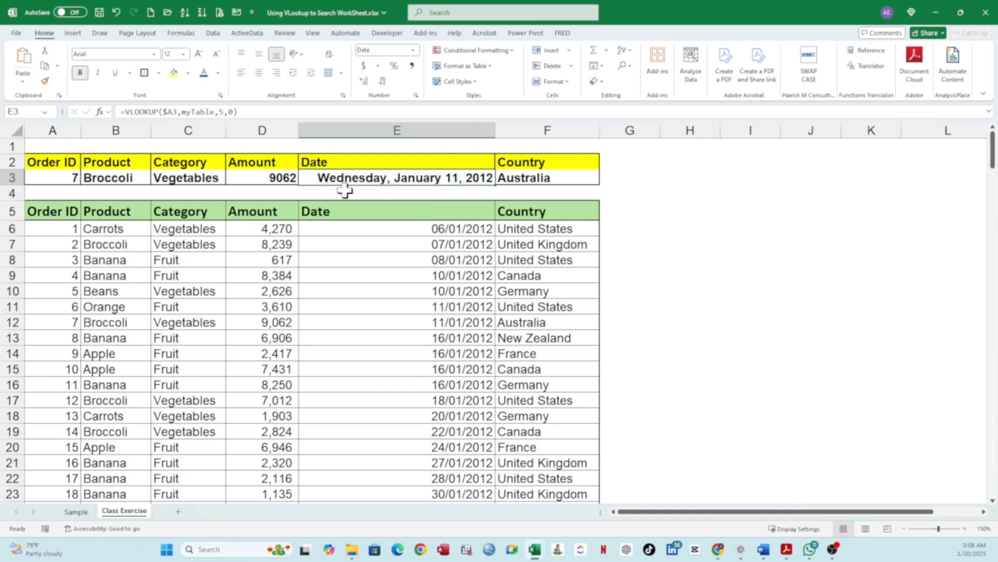
Set the search row's Order ID in cell A3 to 200.
{"action": "left_click", "coordinate": [55, 178]}
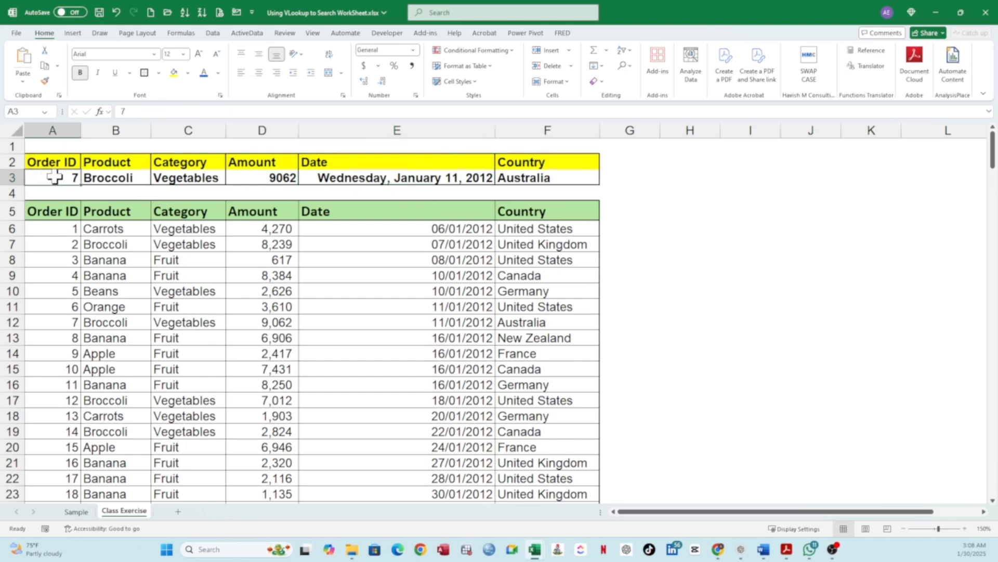
{"action": "type", "text": "2"}
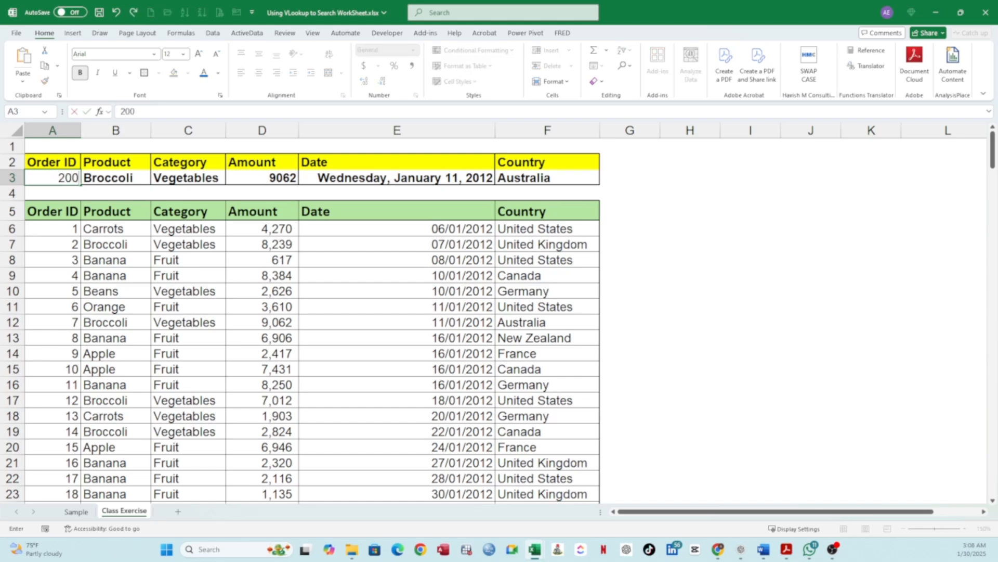
{"action": "type", "text": "00"}
{"action": "key", "text": "Return"}
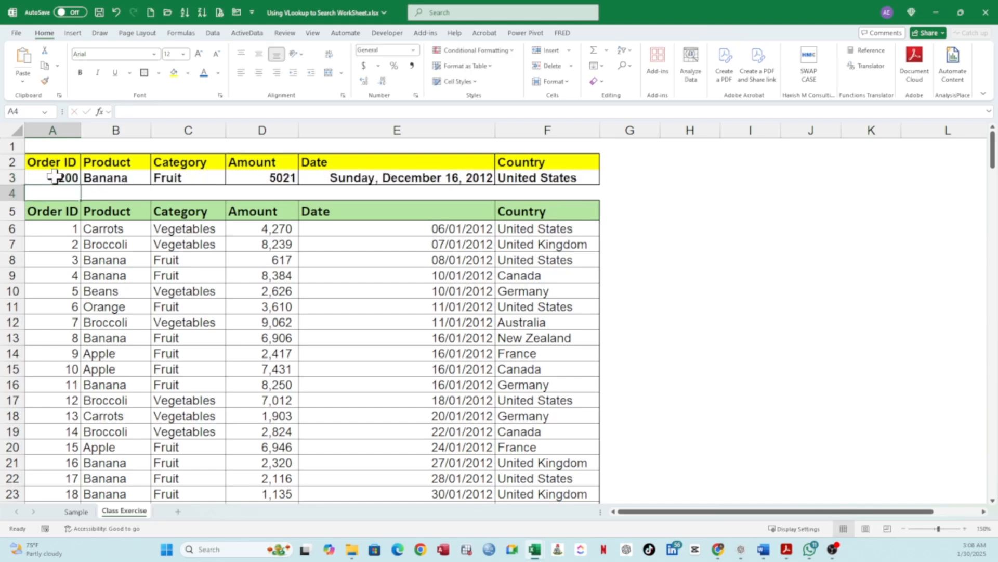
Review the returned product, category, amount, date and country in B3:F3 one cell at a time.
{"action": "left_click_drag", "start_coordinate": [111, 179], "coordinate": [534, 181]}
{"action": "left_click", "coordinate": [104, 180]}
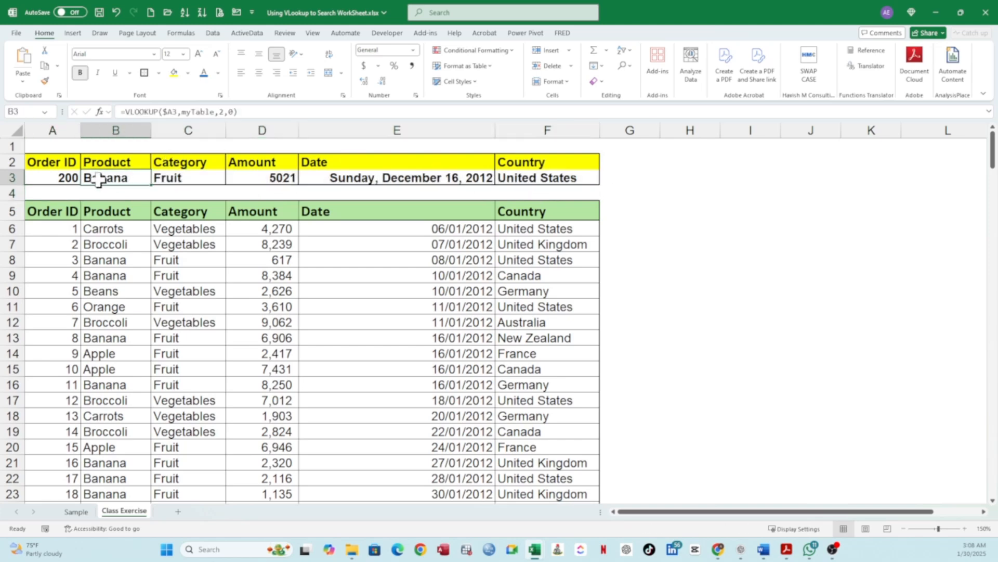
{"action": "left_click", "coordinate": [180, 180]}
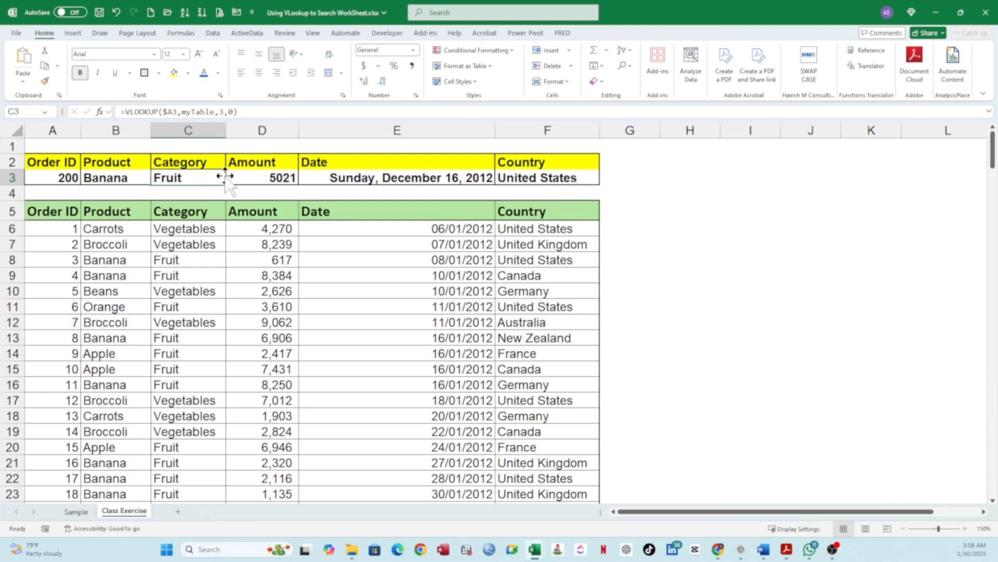
{"action": "left_click", "coordinate": [276, 177]}
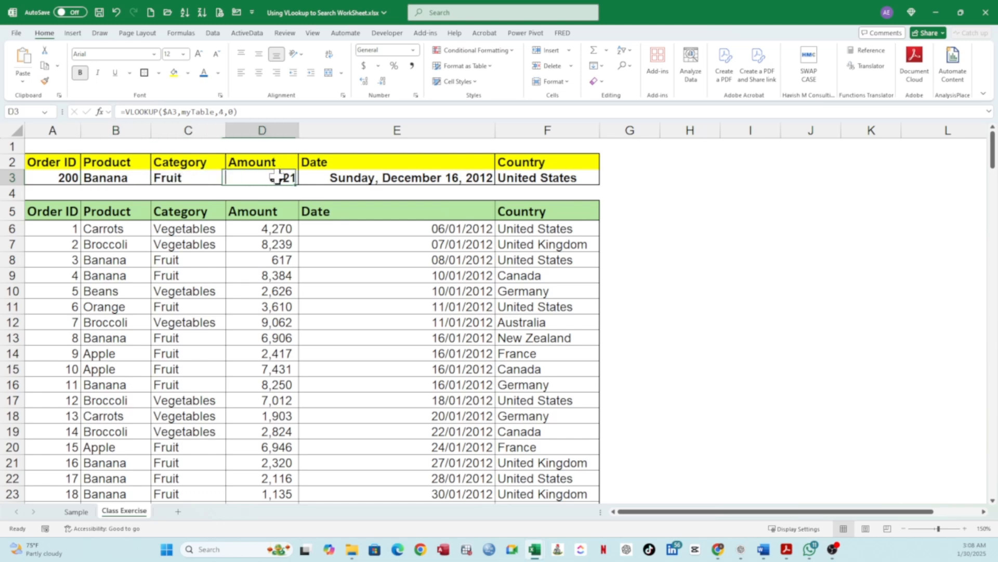
{"action": "left_click", "coordinate": [367, 179]}
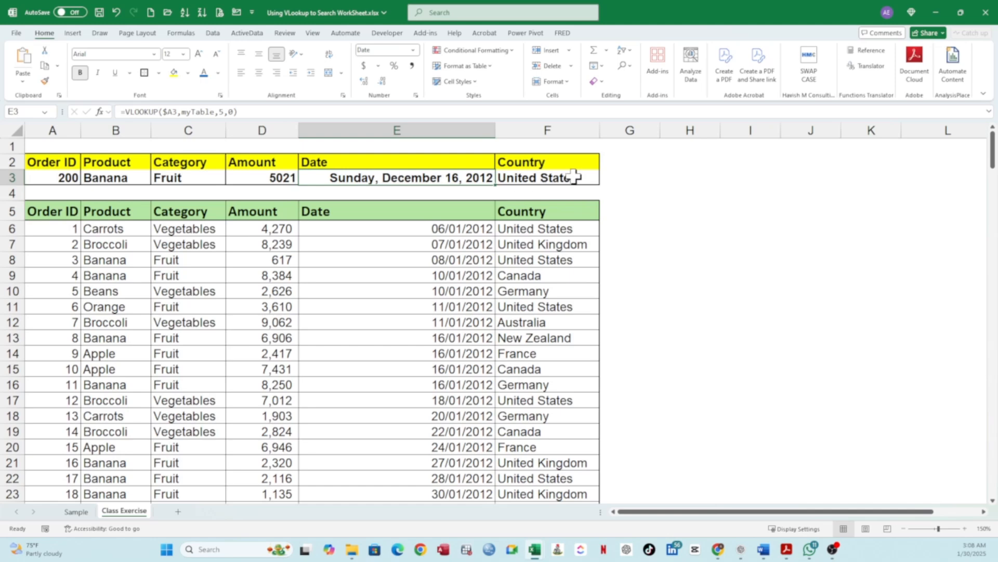
{"action": "left_click", "coordinate": [544, 175]}
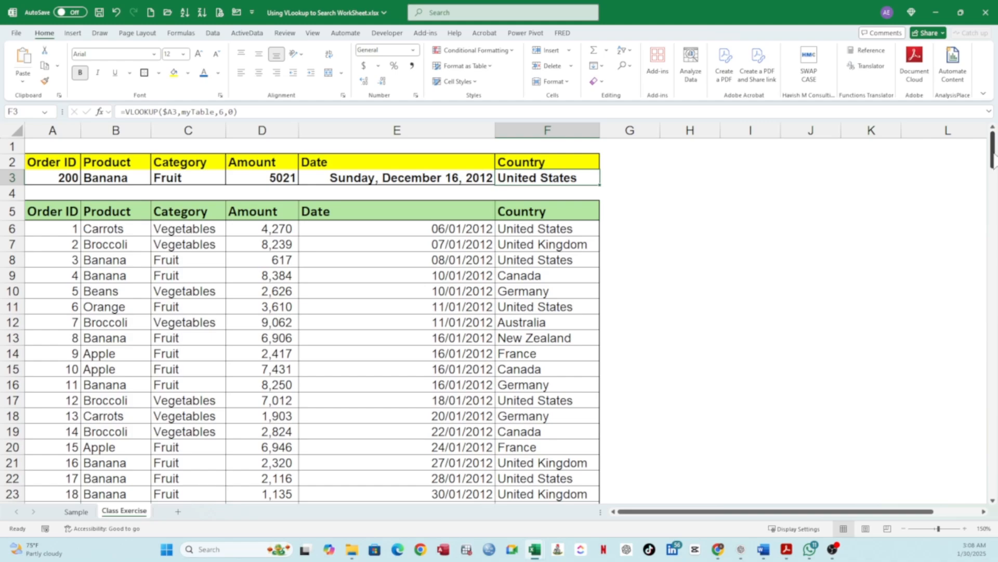
Find order 200 in the source table and check its product, category, amount, date and country in row 205.
{"action": "left_click_drag", "start_coordinate": [994, 156], "coordinate": [976, 458]}
{"action": "left_click", "coordinate": [106, 430]}
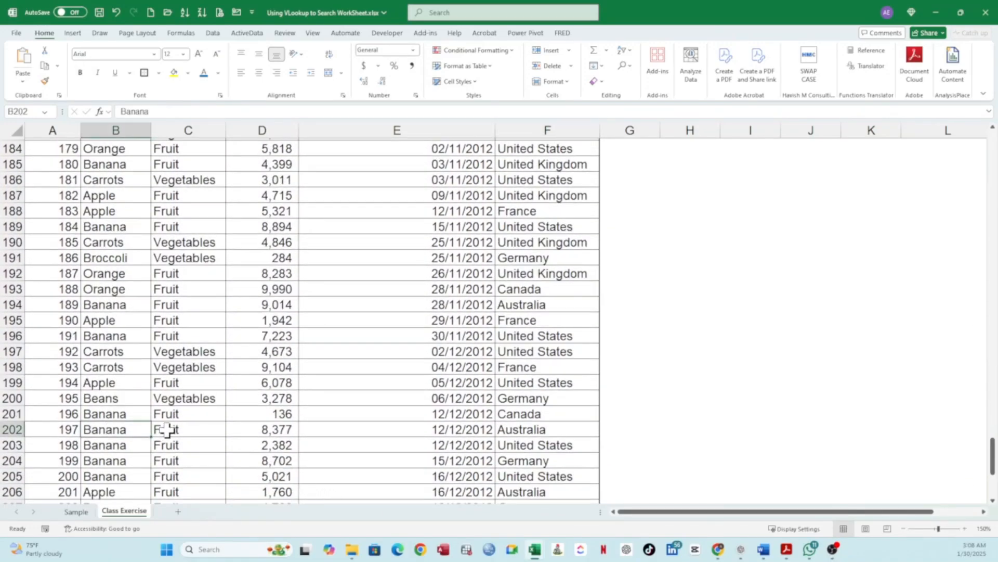
{"action": "left_click", "coordinate": [101, 476]}
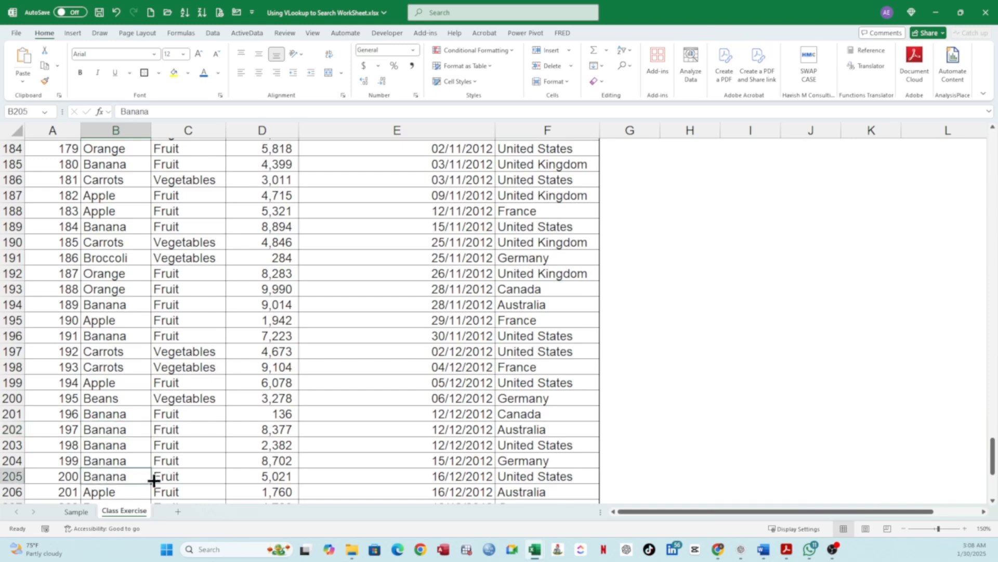
{"action": "left_click", "coordinate": [175, 478]}
{"action": "left_click", "coordinate": [269, 479]}
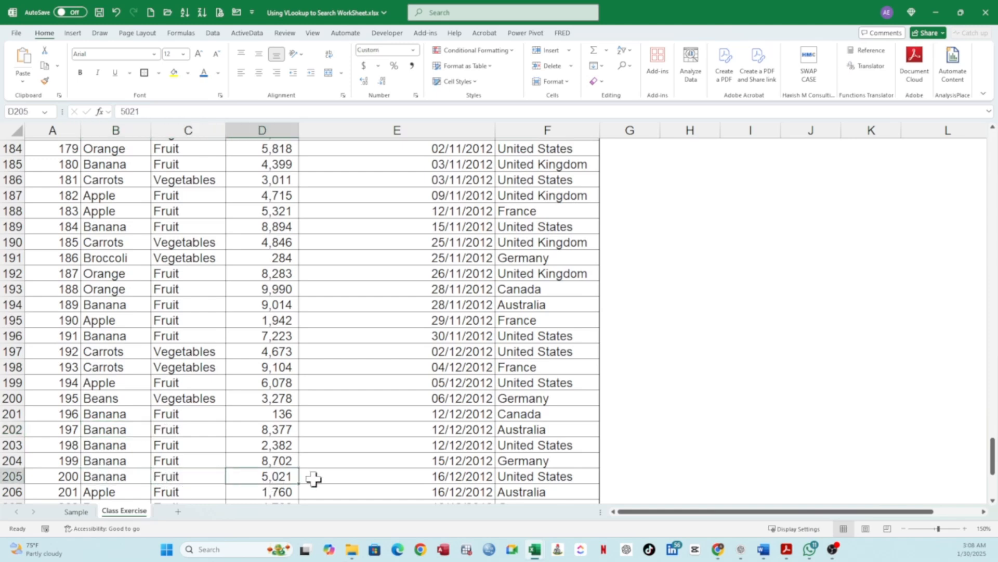
{"action": "left_click", "coordinate": [454, 476]}
{"action": "left_click", "coordinate": [531, 473]}
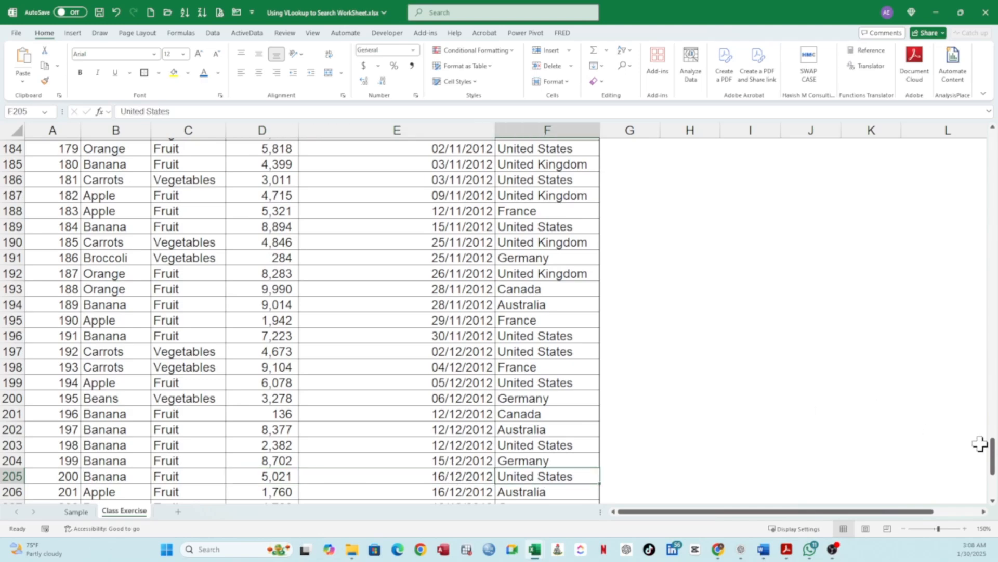
Return to the search row and compare the Order ID and each VLOOKUP result in A3:F3 with the source record.
{"action": "scroll", "coordinate": [963, 453], "scroll_direction": "up", "scroll_amount": 20}
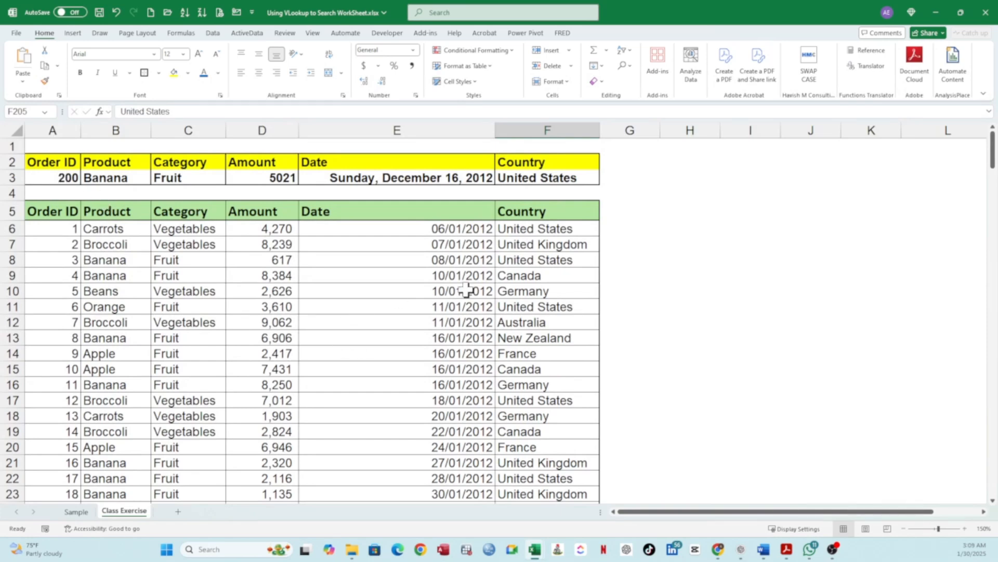
{"action": "left_click", "coordinate": [63, 176]}
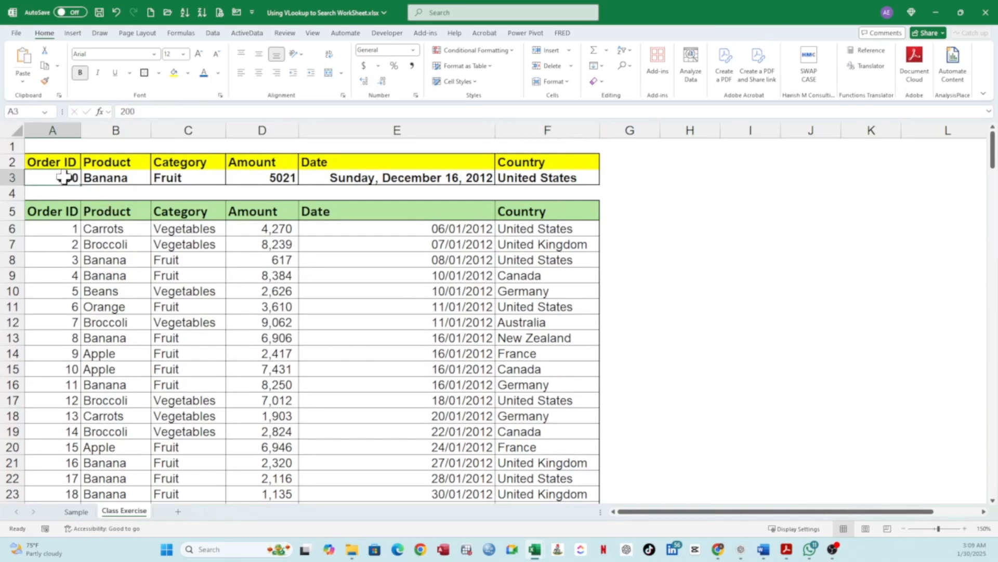
{"action": "left_click", "coordinate": [117, 178]}
{"action": "left_click", "coordinate": [192, 177]}
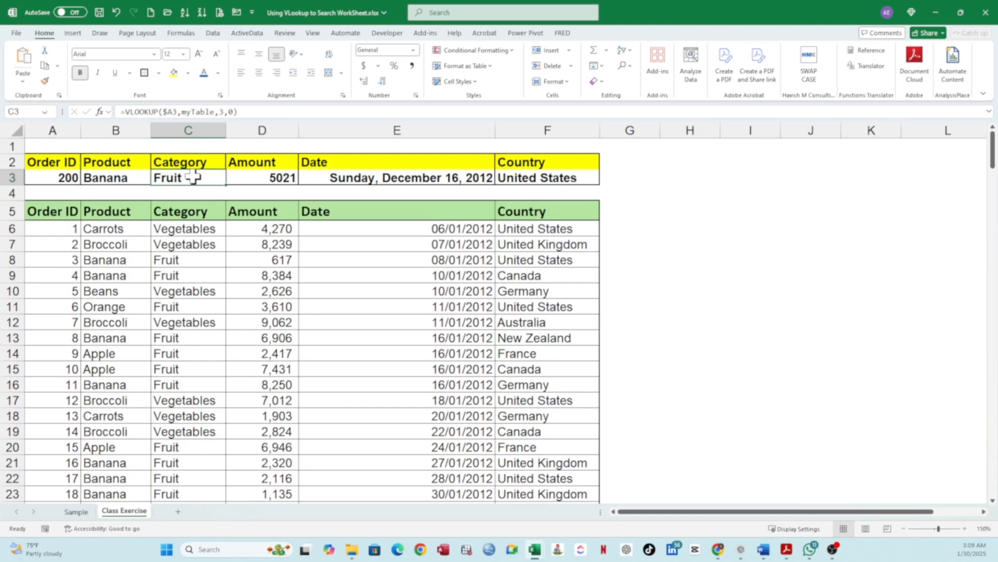
{"action": "left_click", "coordinate": [280, 177]}
{"action": "left_click", "coordinate": [361, 177]}
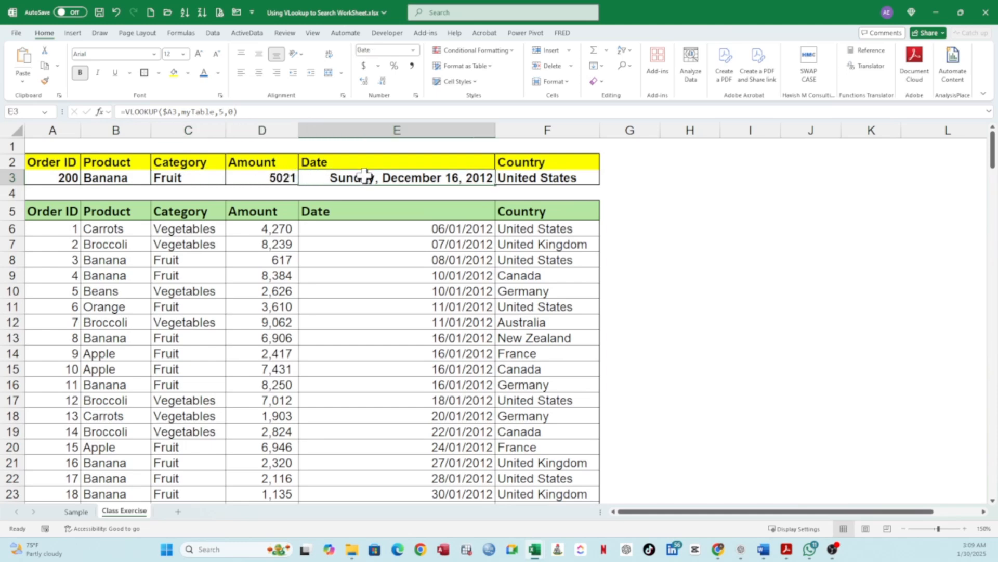
{"action": "left_click", "coordinate": [525, 180]}
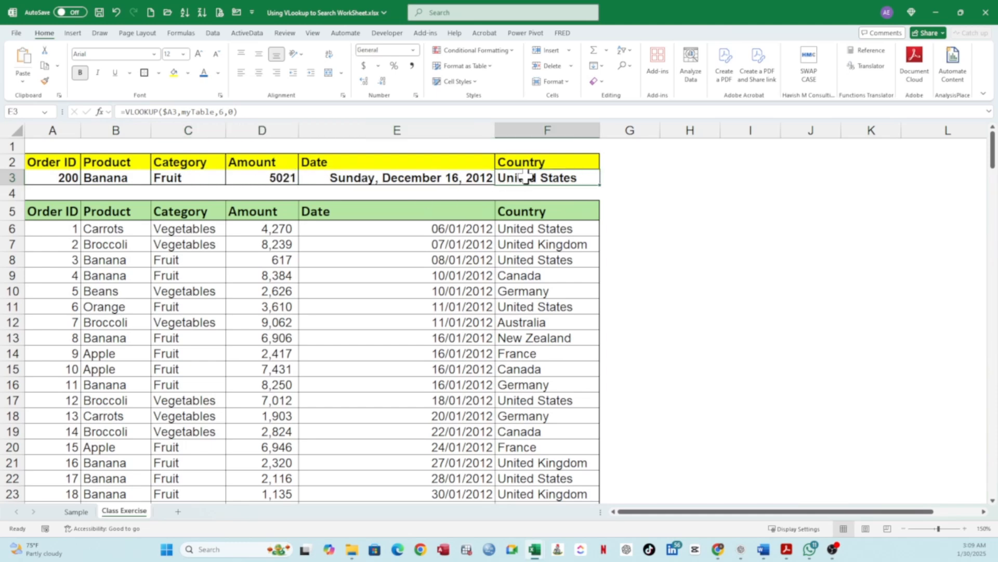
{"action": "left_click", "coordinate": [431, 177]}
Examine the source table's layout from the Order ID header in A5 across to the Country column, highlighting A5:F17.
{"action": "left_click", "coordinate": [69, 242]}
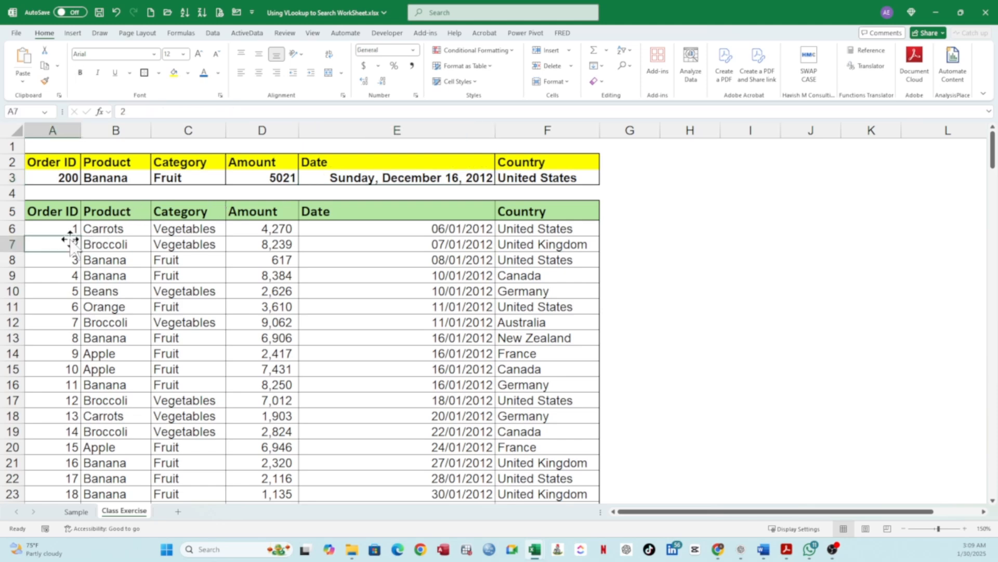
{"action": "left_click", "coordinate": [59, 213]}
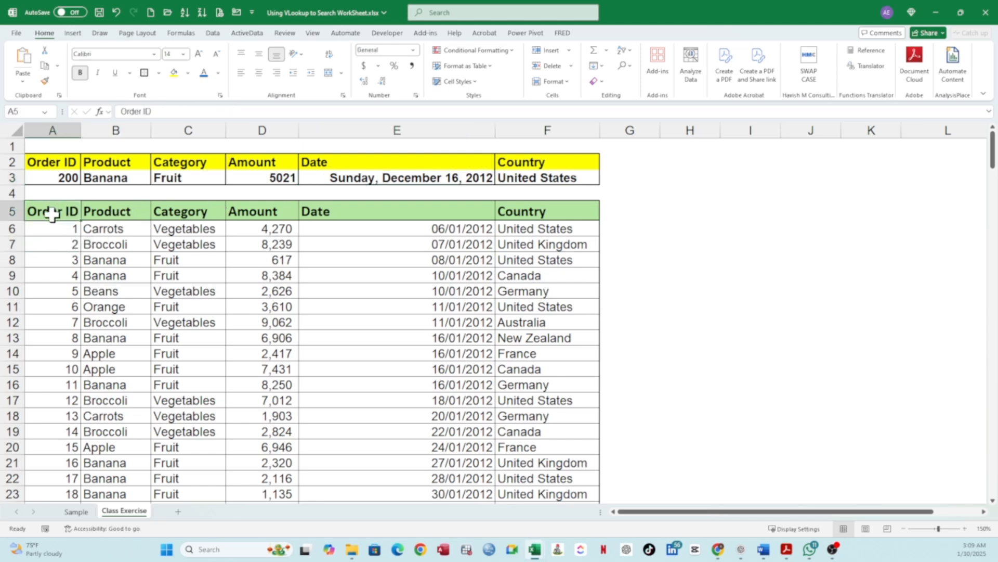
{"action": "left_click_drag", "start_coordinate": [50, 213], "coordinate": [546, 400]}
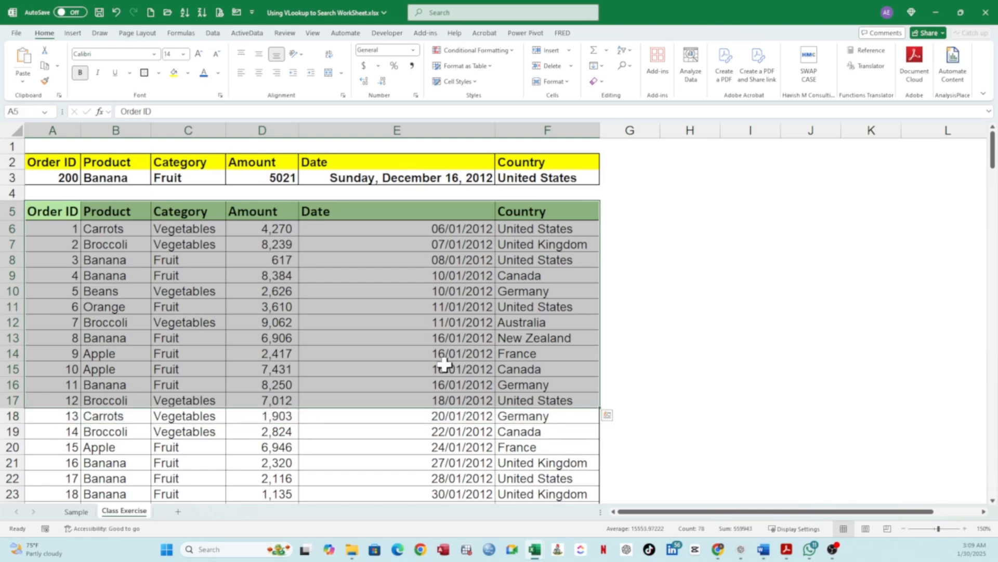
{"action": "left_click", "coordinate": [417, 330]}
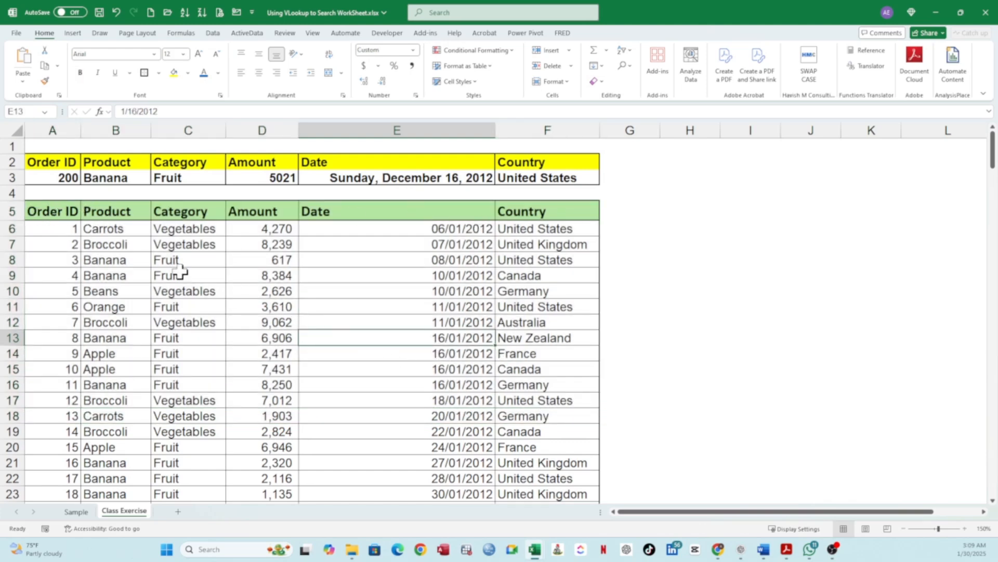
{"action": "left_click", "coordinate": [62, 212]}
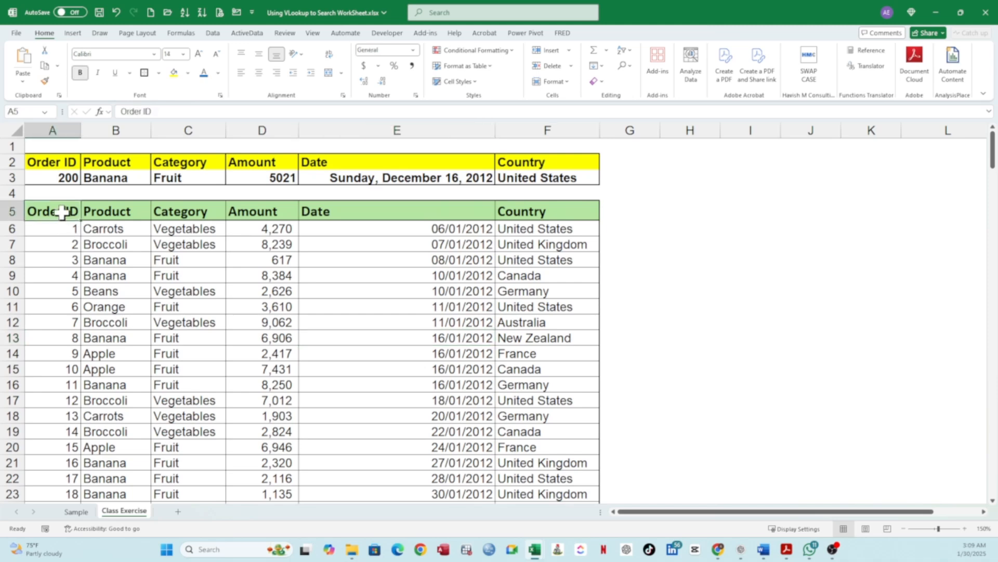